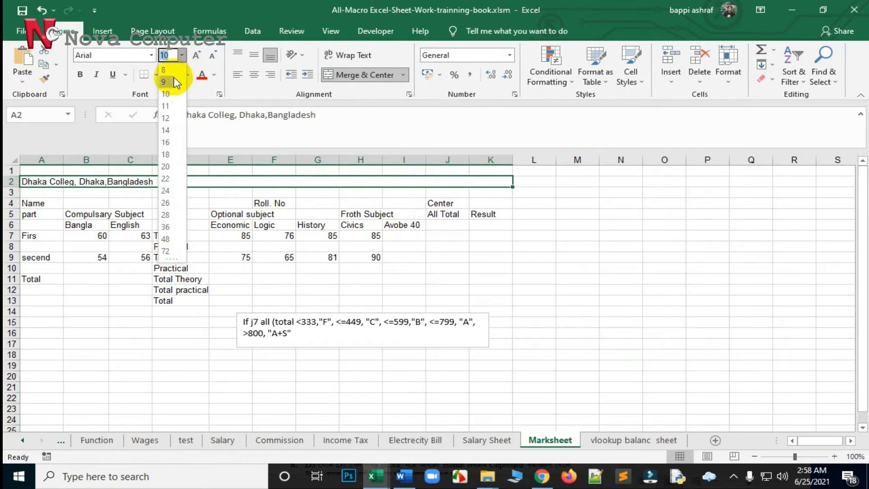
# Step: Set the merged title "Dhaka Colleg, Dhaka,Bangladesh" in A2 to font size 18 and centre it horizontally
pyautogui.click(164, 155)
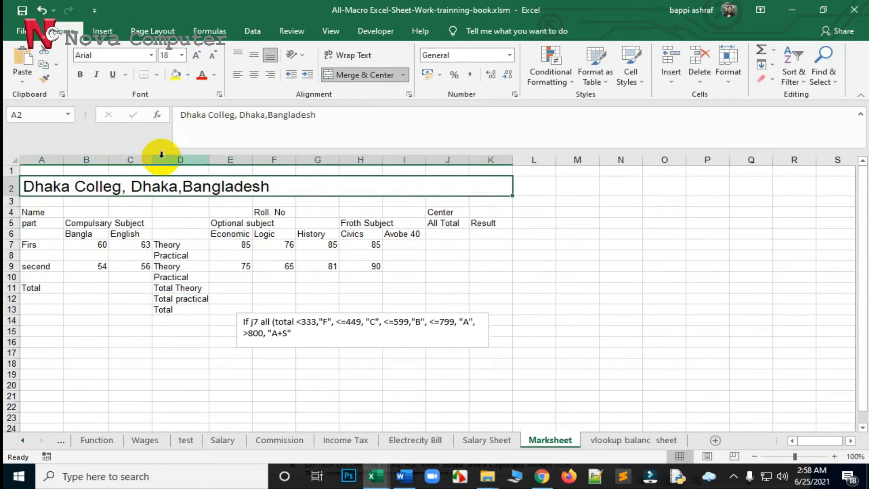
pyautogui.click(258, 74)
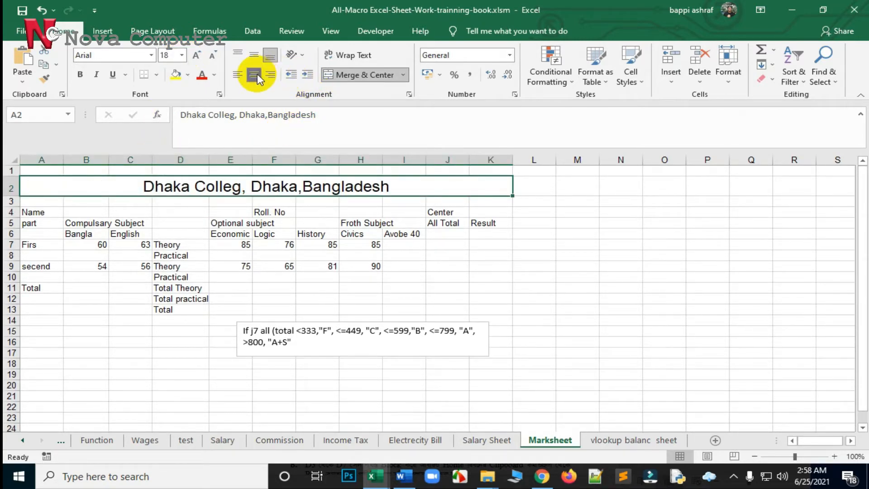
pyautogui.click(617, 312)
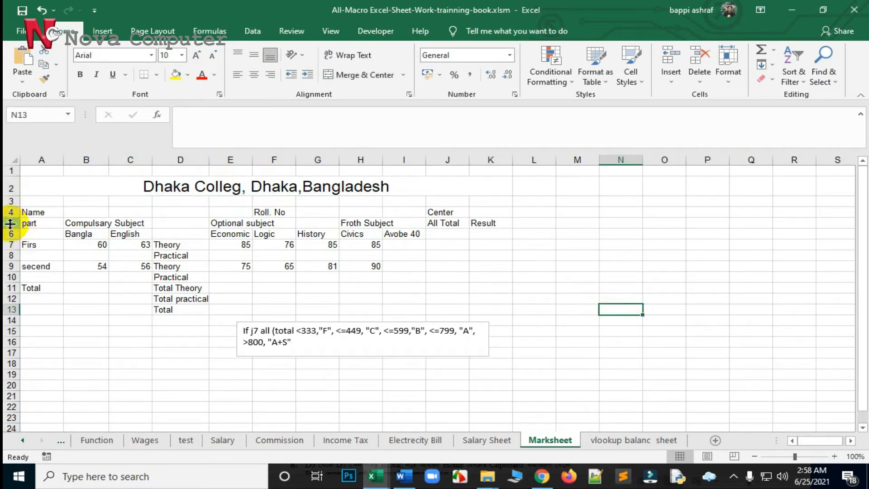
# Step: Make the Name, Roll. No and Center labels in A4:J4 bold
pyautogui.click(31, 214)
pyautogui.moveTo(31, 213); pyautogui.dragTo(441, 211)
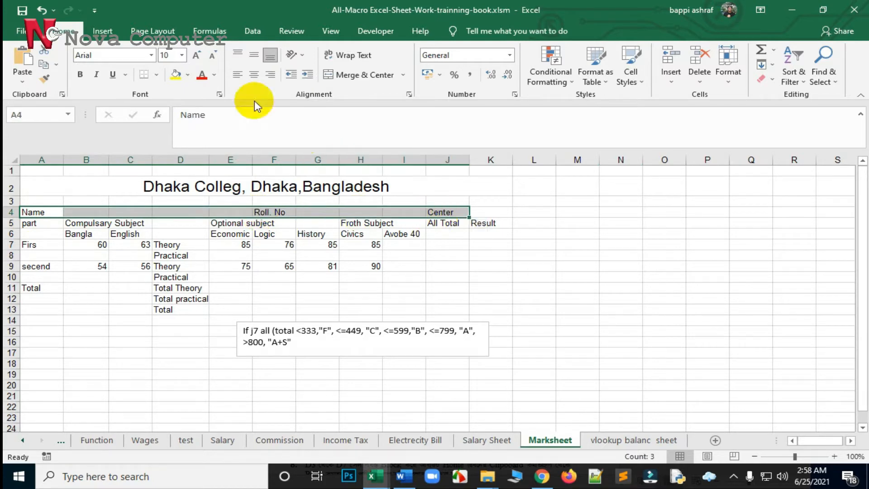
pyautogui.click(80, 75)
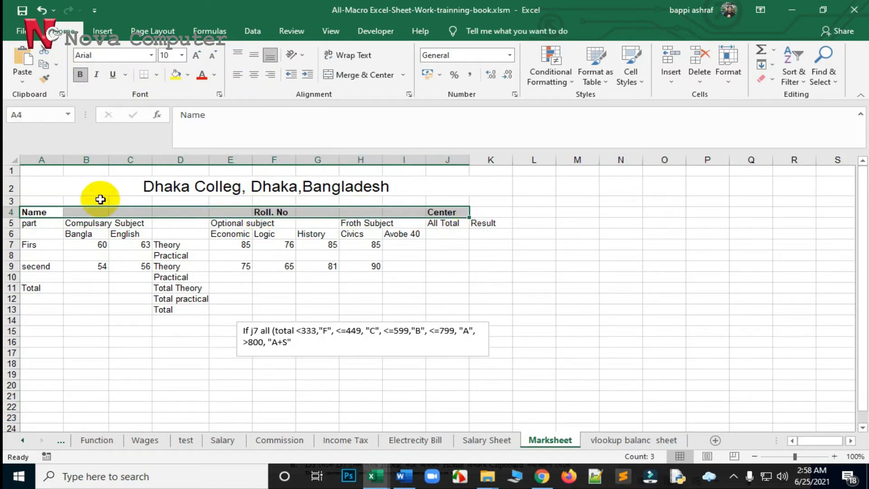
# Step: Fill in row 4 with the student's name in B4, the roll number in G4 and the center "Dhkaa" in K4
pyautogui.click(97, 209)
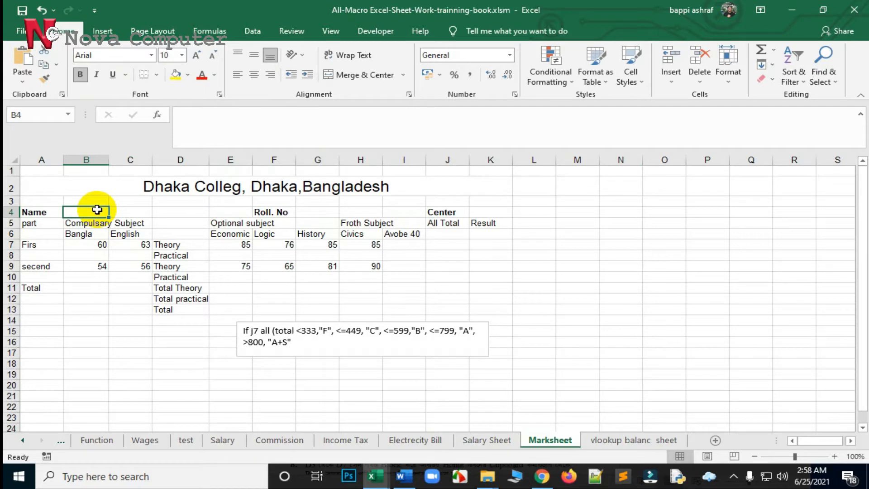
pyautogui.write('mr, xxx')
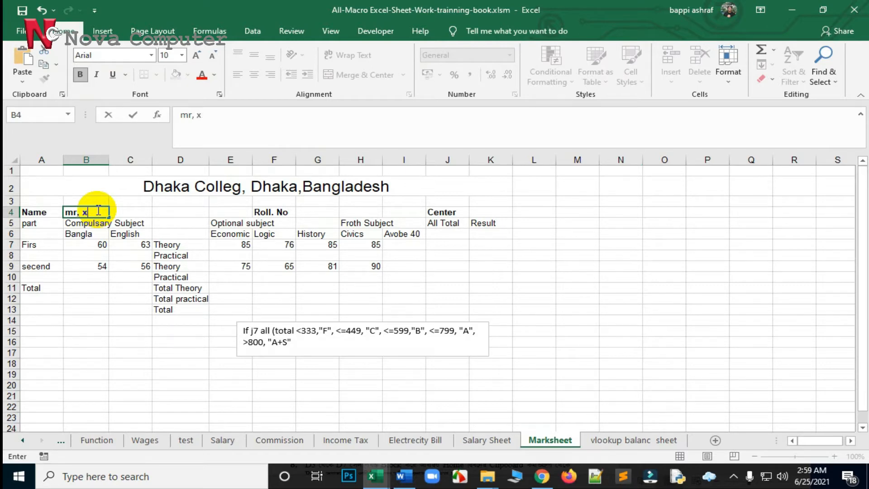
pyautogui.click(311, 210)
pyautogui.write('456')
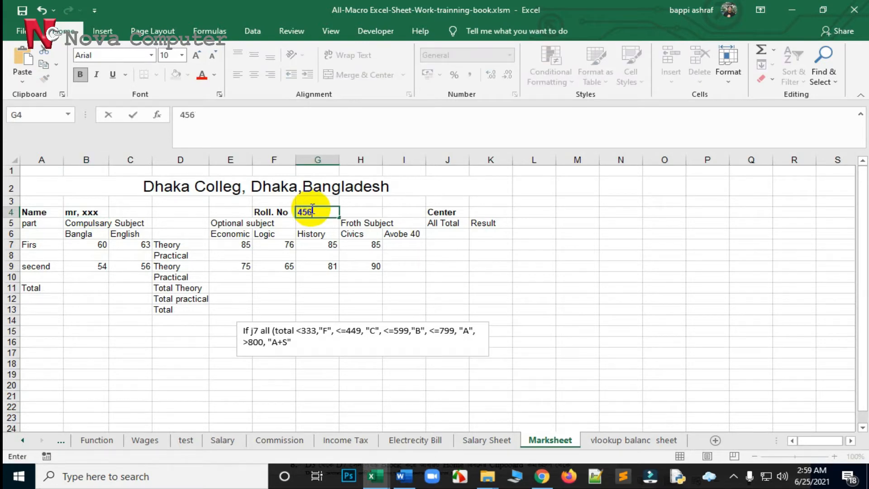
pyautogui.write('7')
pyautogui.click(482, 214)
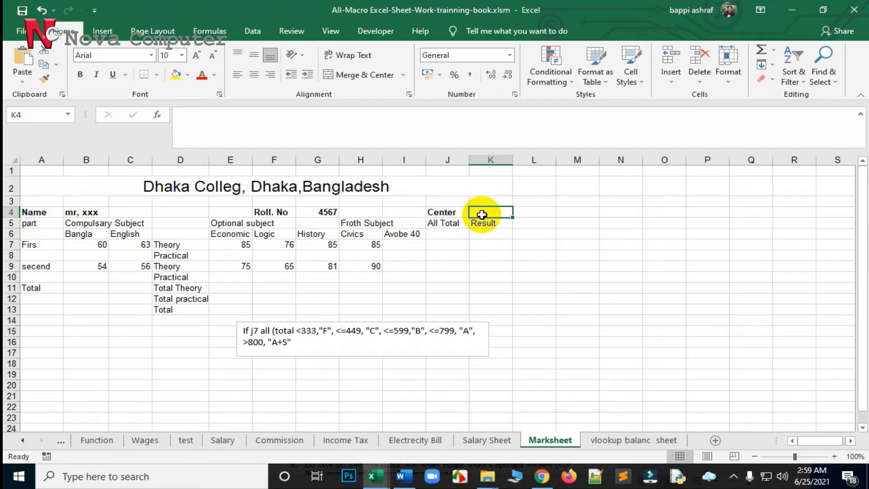
pyautogui.write('Dhkaa')
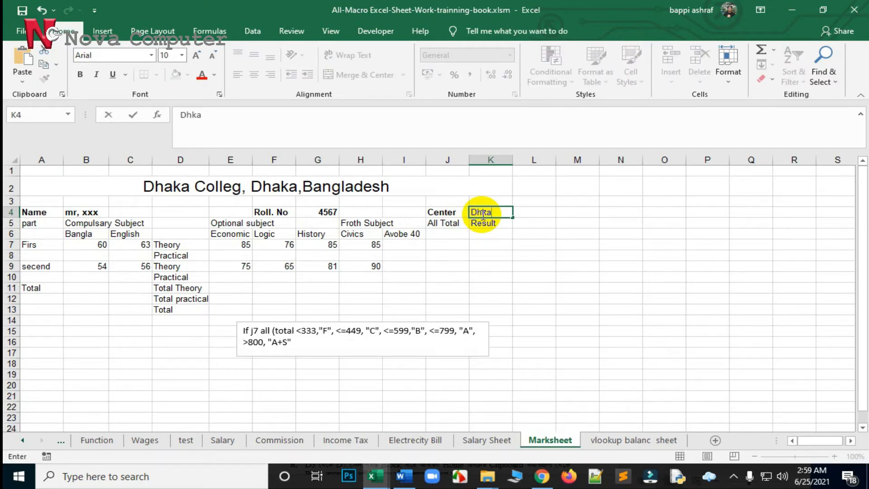
pyautogui.click(156, 384)
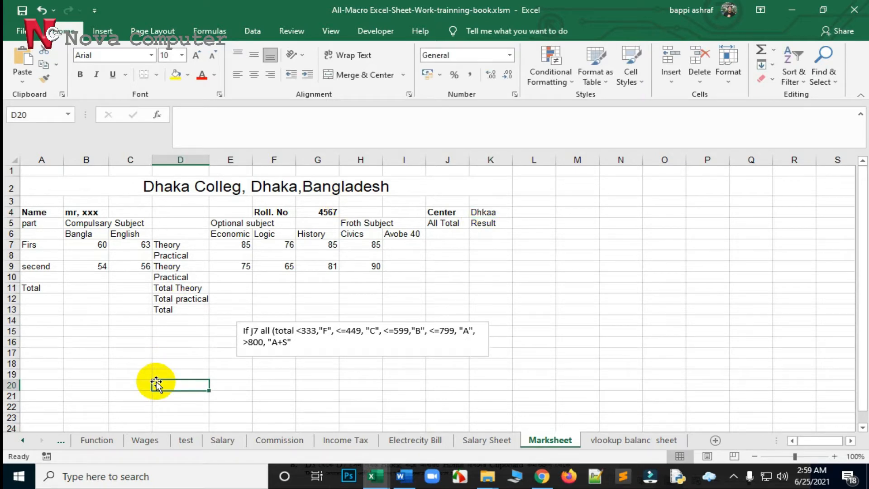
pyautogui.click(85, 245)
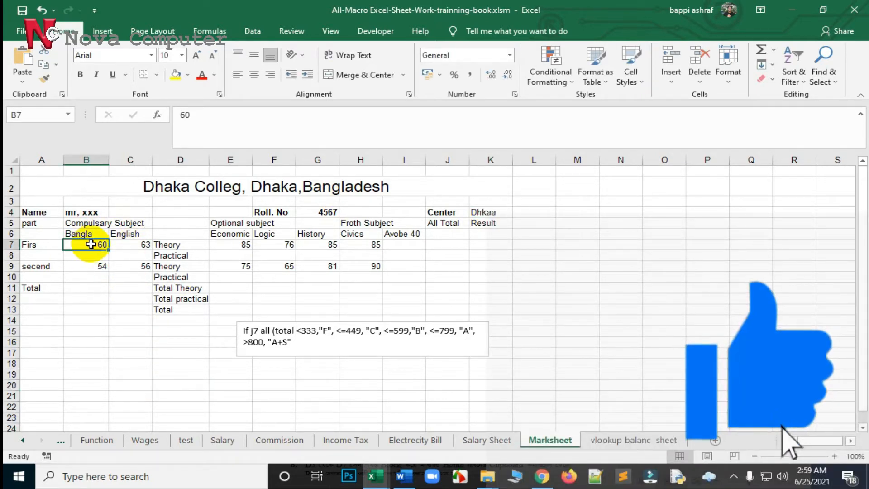
pyautogui.click(87, 265)
pyautogui.click(145, 246)
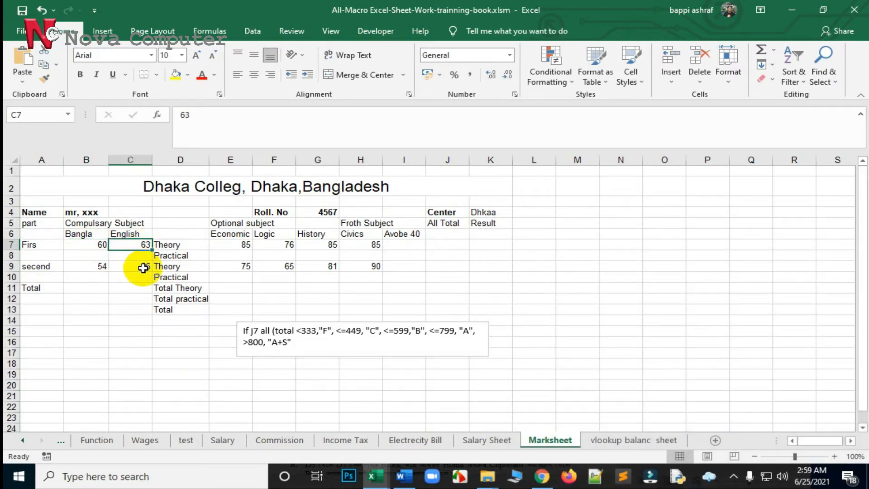
pyautogui.click(142, 266)
# Step: Enter the Bangla total in B11 with the formula =B7+B9
pyautogui.click(91, 290)
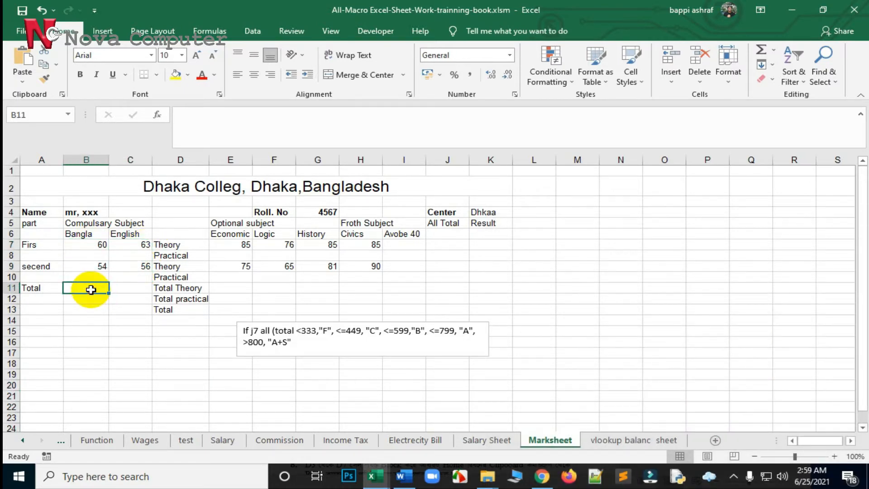
pyautogui.click(201, 125)
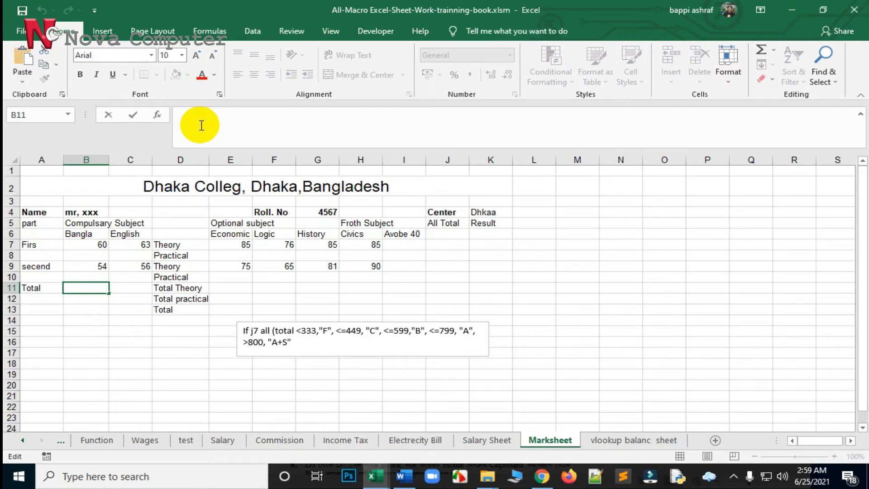
pyautogui.write('=')
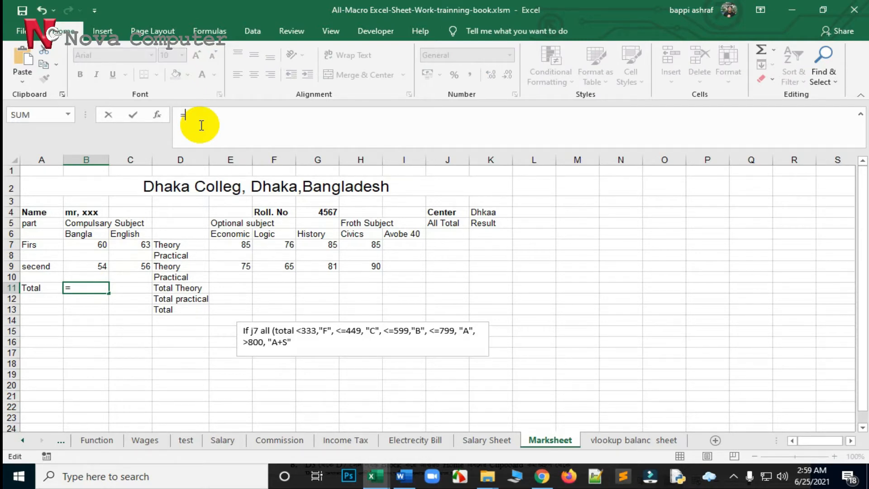
pyautogui.click(101, 246)
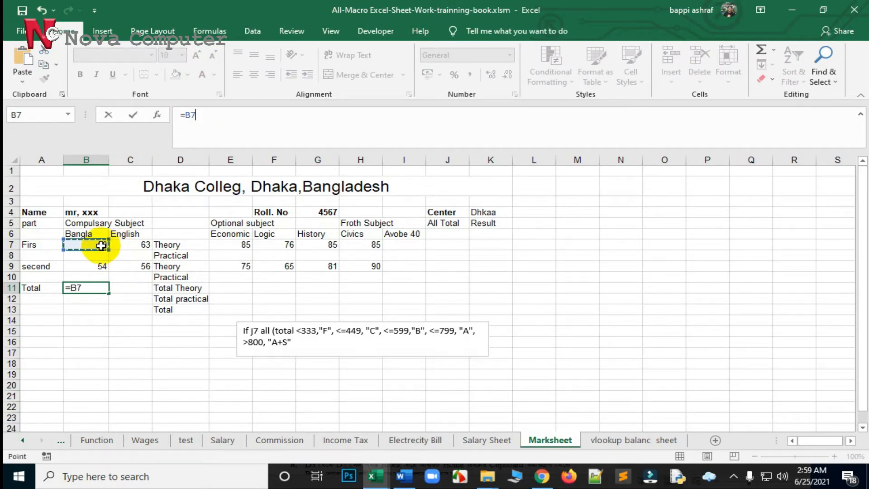
pyautogui.write('+')
pyautogui.click(100, 266)
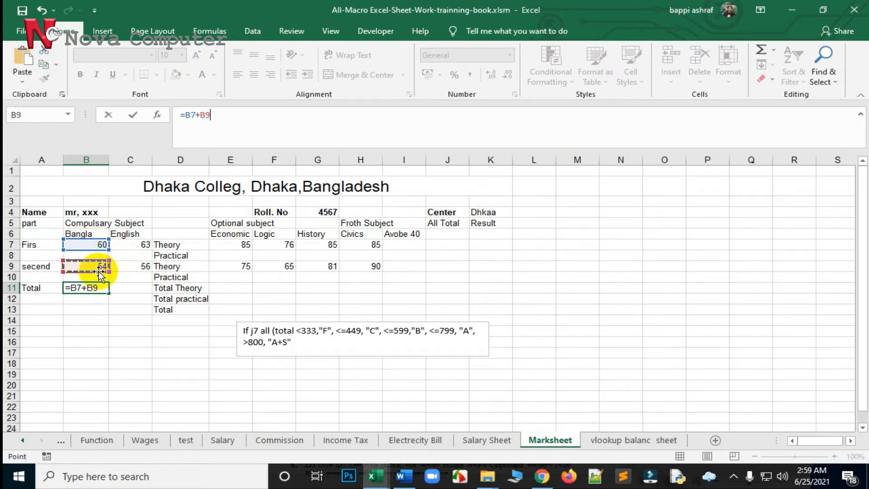
pyautogui.click(229, 114)
pyautogui.press('Return')
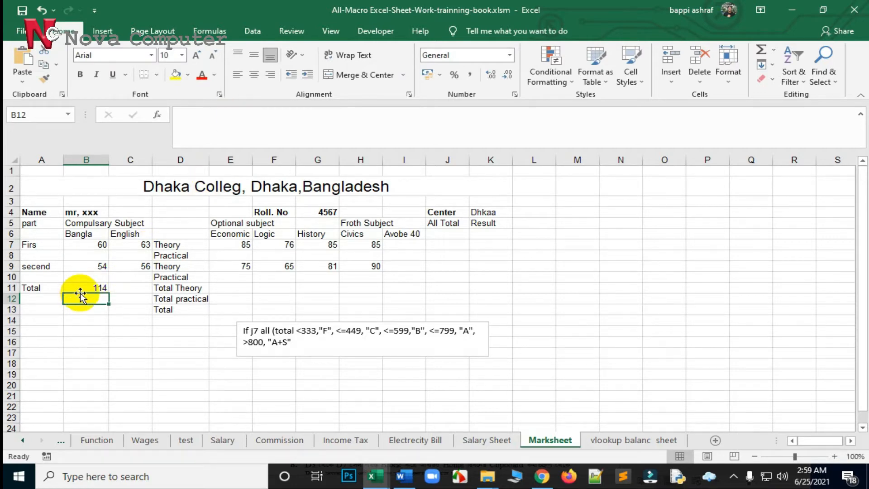
# Step: Enter the English total in C11 with the formula =C7+C9
pyautogui.click(129, 288)
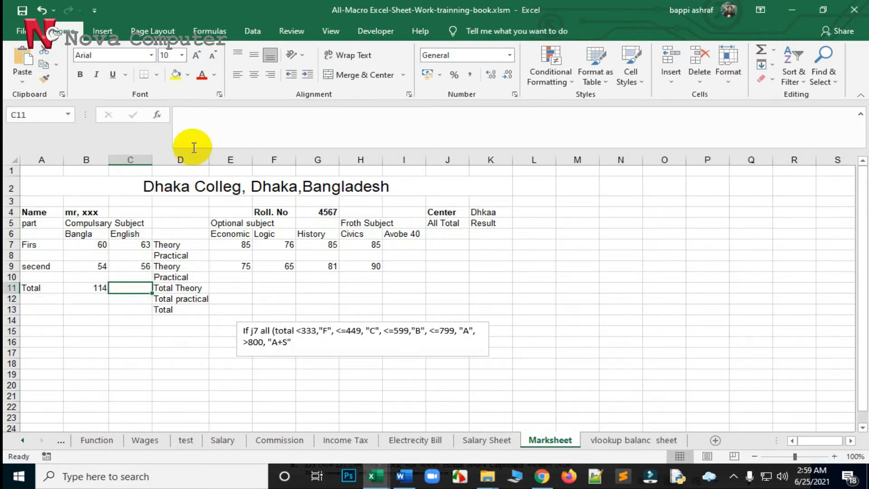
pyautogui.click(202, 127)
pyautogui.write('=')
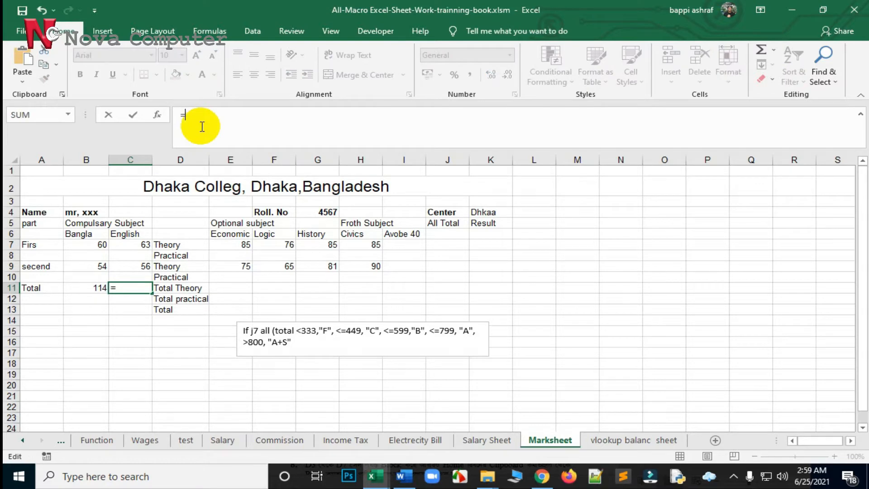
pyautogui.click(130, 244)
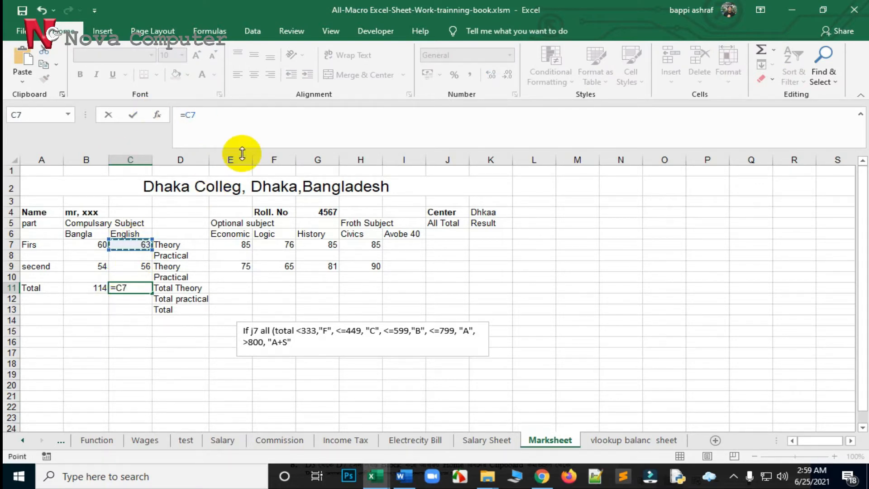
pyautogui.write('+')
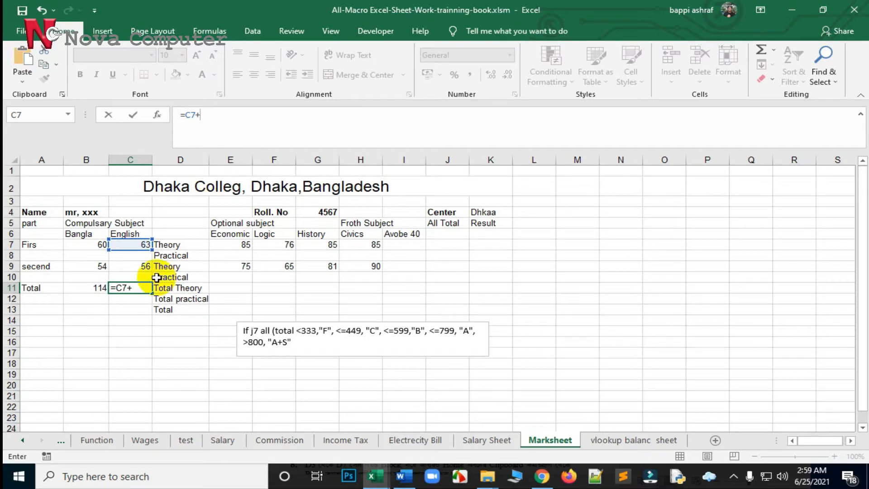
pyautogui.click(131, 267)
pyautogui.click(234, 113)
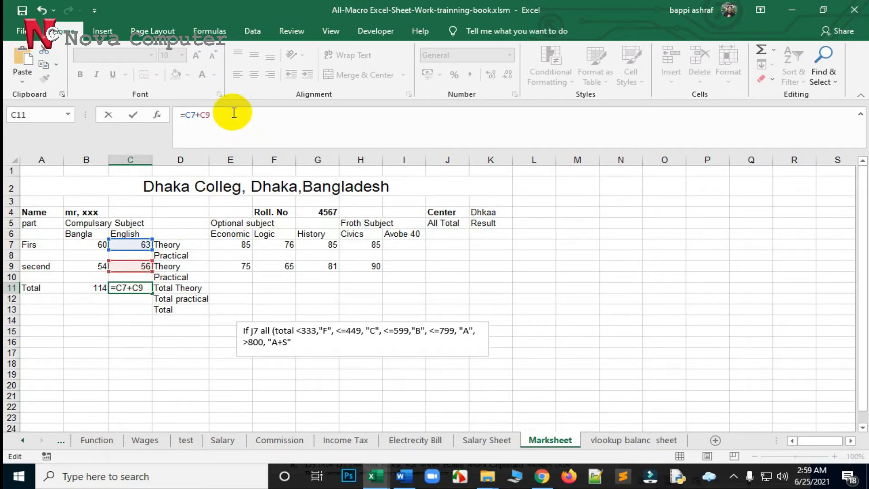
pyautogui.press('Return')
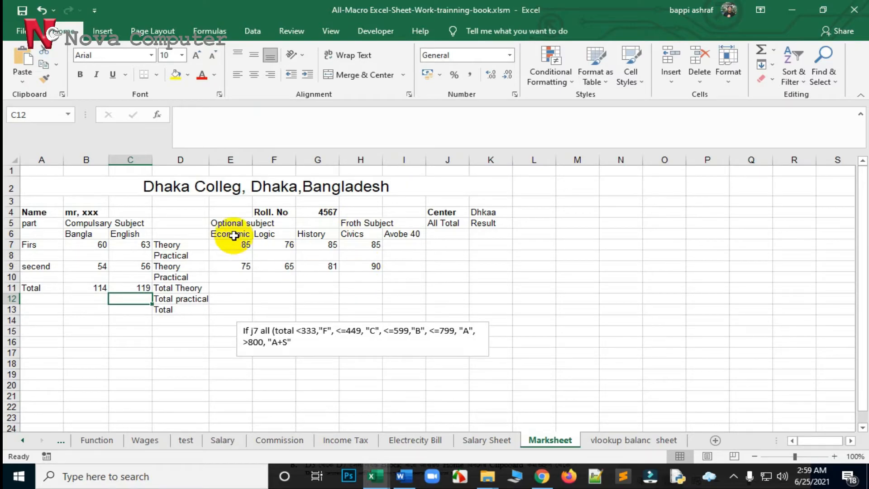
# Step: Format the subject group, All Total and Result headings in B5:K5 as bold at font size 12
pyautogui.click(230, 222)
pyautogui.moveTo(87, 225); pyautogui.dragTo(495, 225)
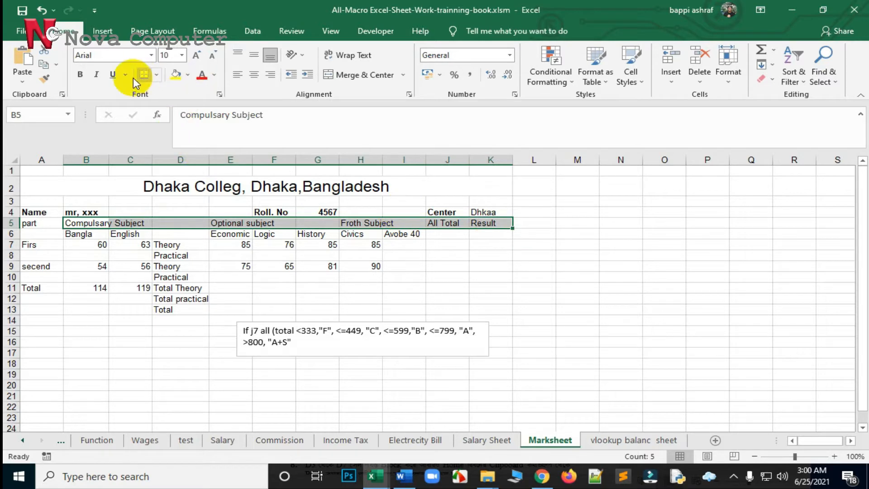
pyautogui.click(80, 74)
pyautogui.click(184, 56)
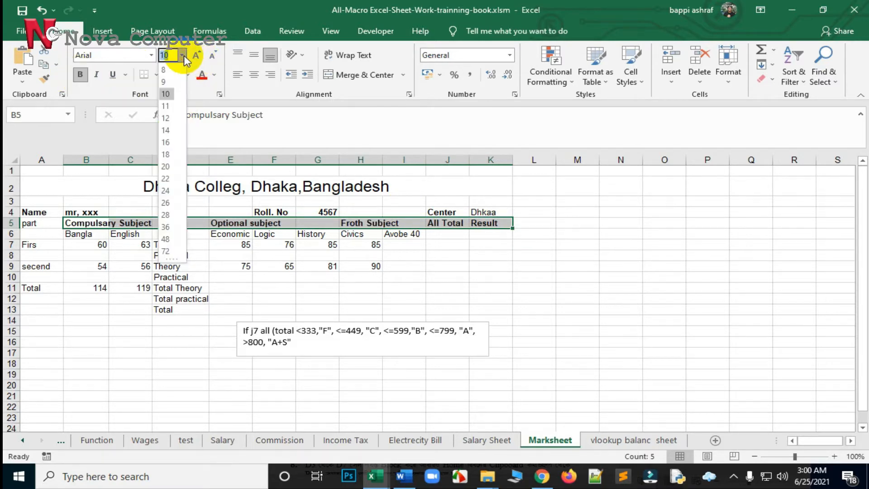
pyautogui.click(171, 118)
pyautogui.click(643, 313)
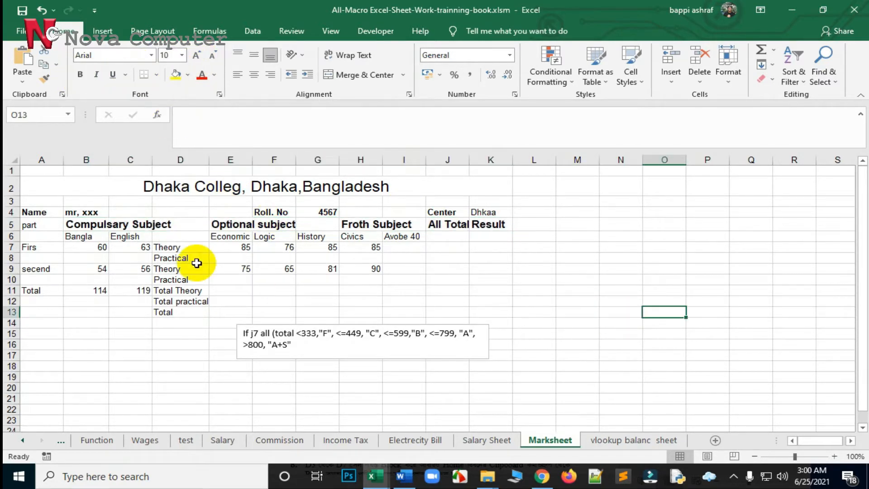
pyautogui.click(172, 247)
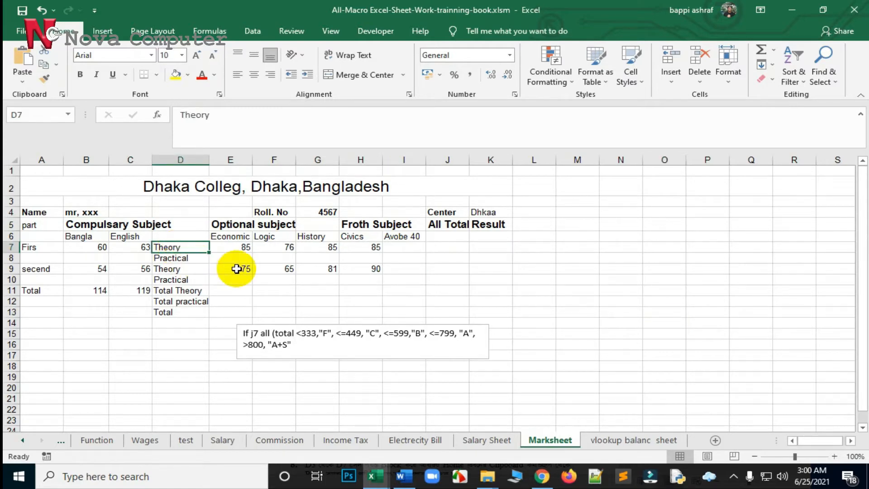
pyautogui.click(240, 249)
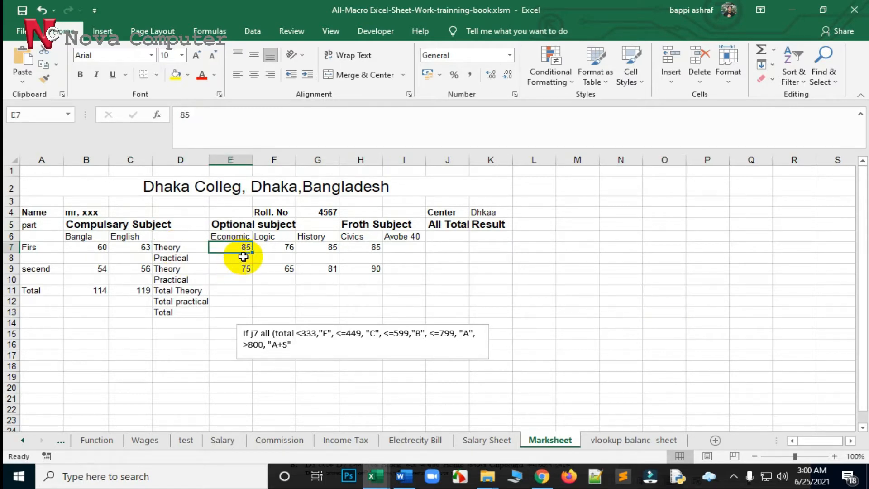
pyautogui.click(243, 258)
pyautogui.click(238, 268)
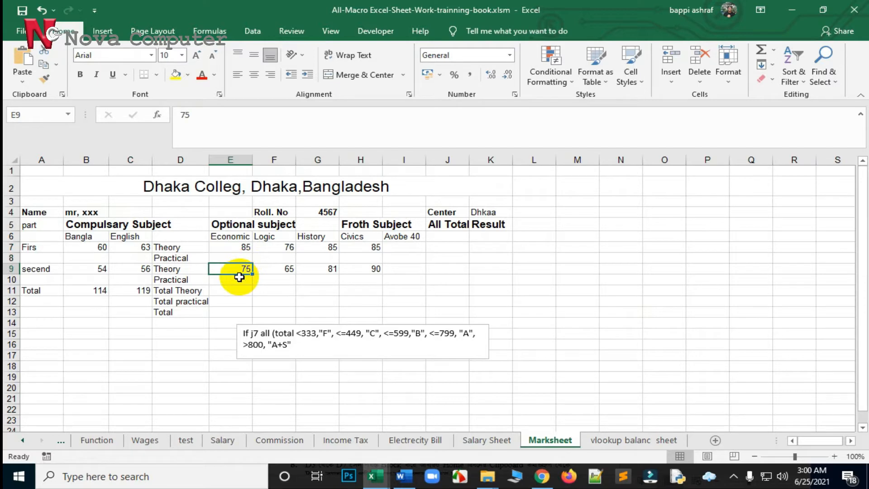
pyautogui.click(239, 277)
pyautogui.click(237, 291)
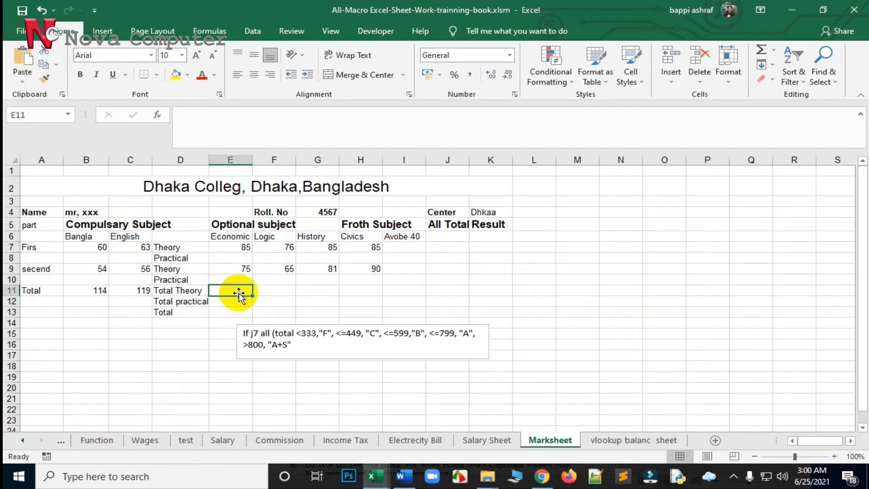
pyautogui.click(238, 301)
# Step: Enter the Economic theory total in E11 with the formula =E7+E9
pyautogui.click(239, 291)
pyautogui.click(267, 128)
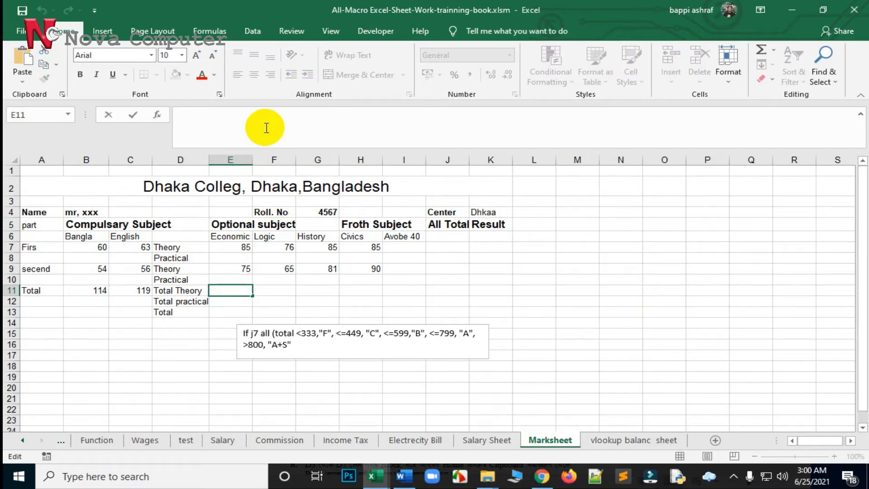
pyautogui.write('=')
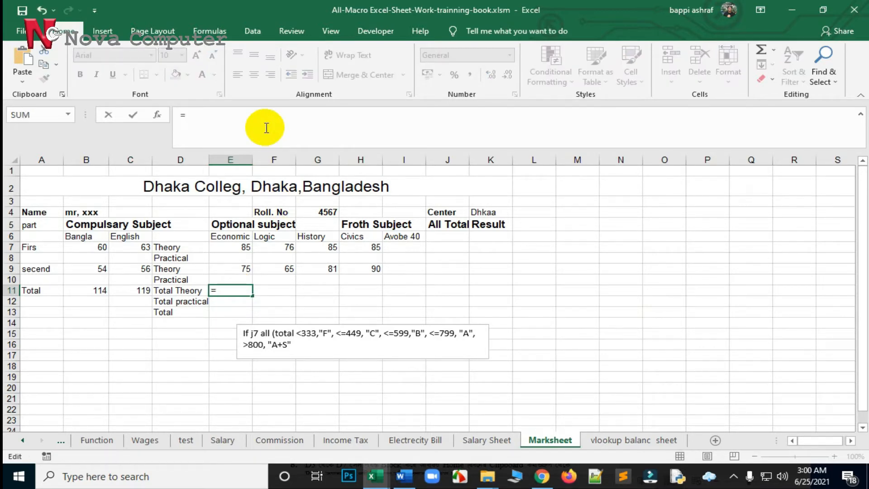
pyautogui.click(228, 250)
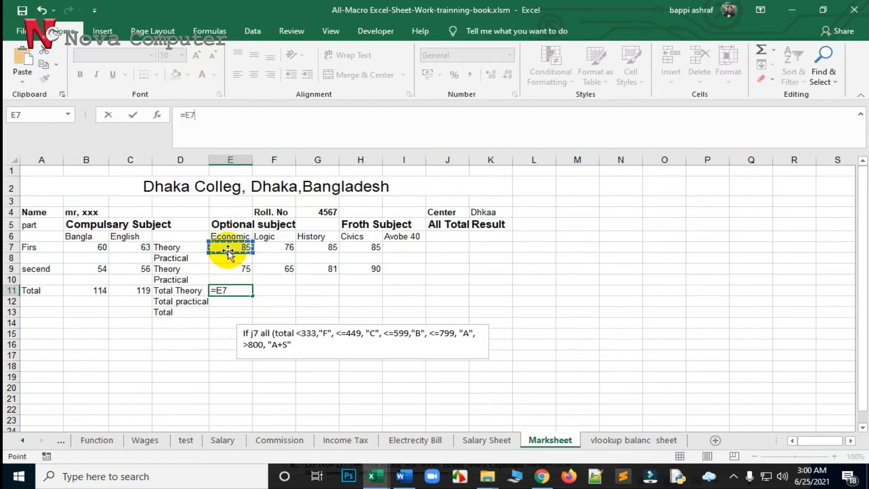
pyautogui.write('+')
pyautogui.click(232, 270)
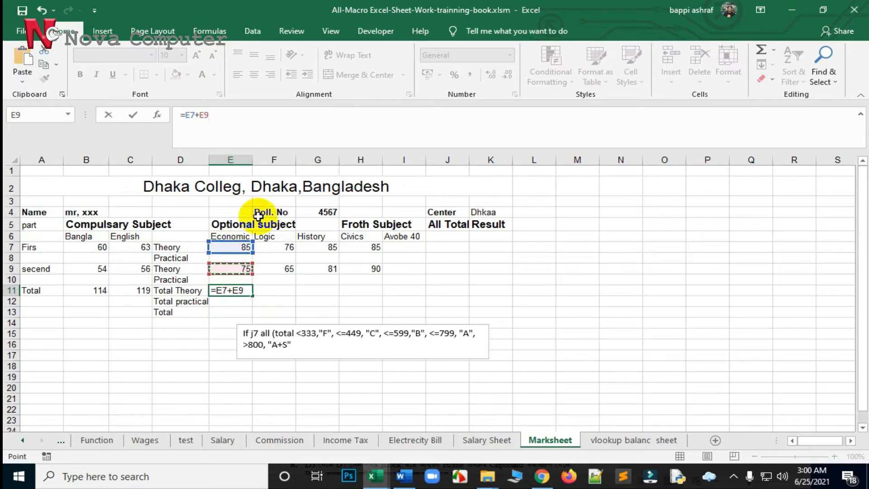
pyautogui.press('Return')
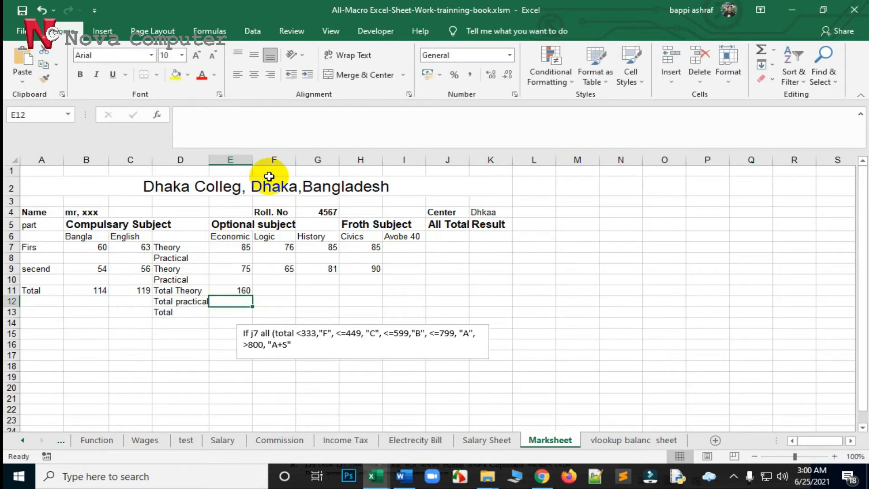
pyautogui.click(236, 258)
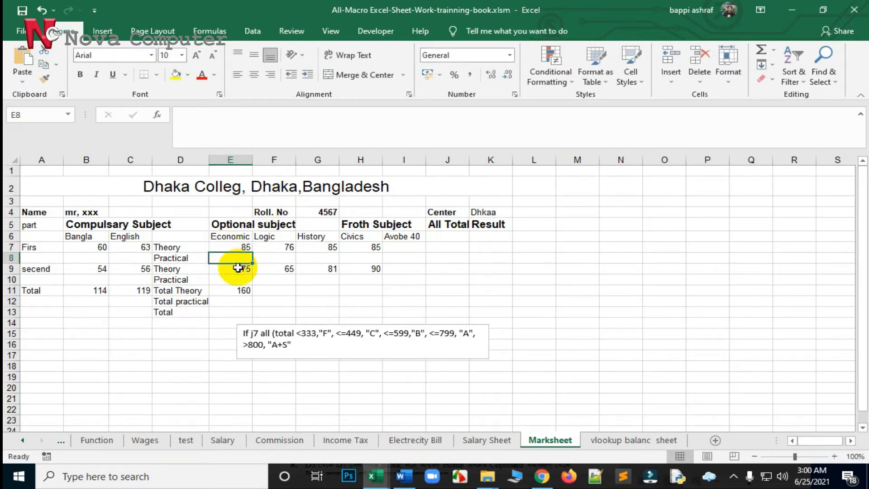
pyautogui.click(235, 279)
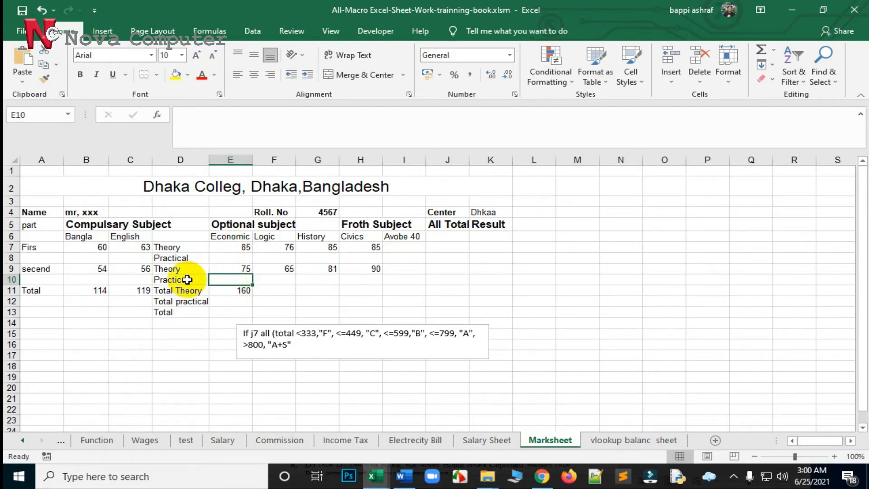
pyautogui.click(239, 300)
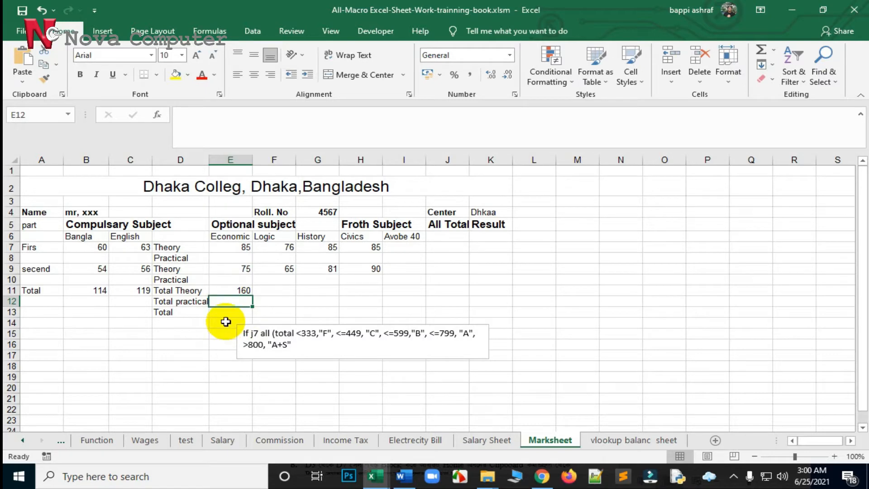
pyautogui.click(241, 291)
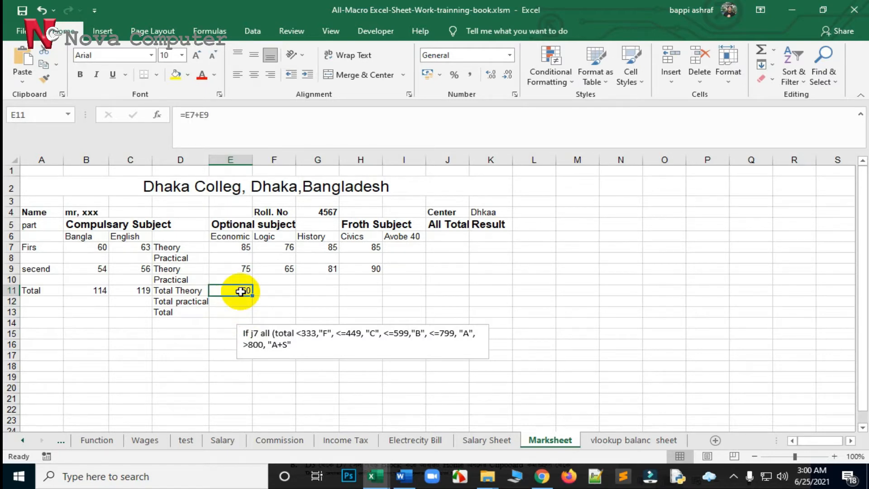
pyautogui.press('Down')
pyautogui.press('Down')
pyautogui.click(221, 119)
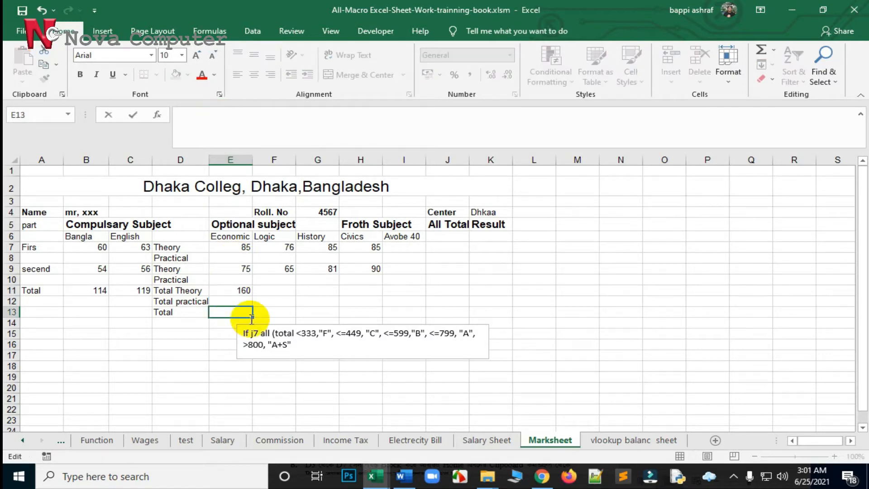
pyautogui.click(244, 291)
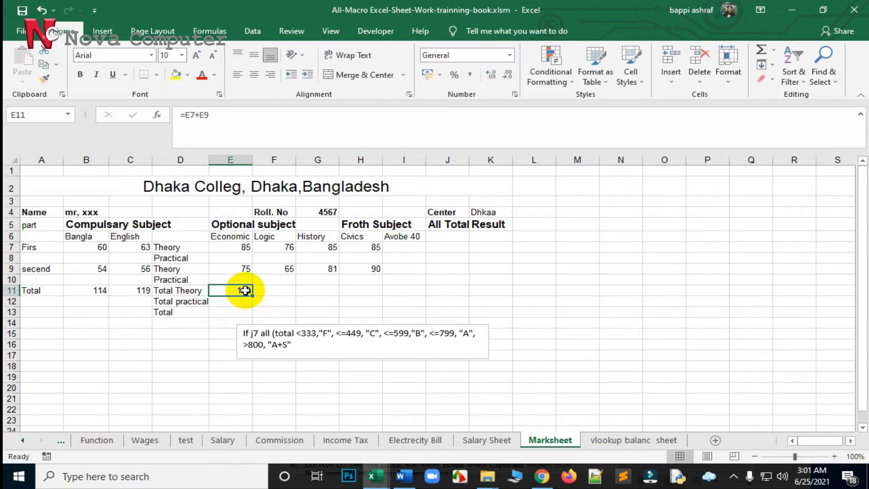
# Step: Enter a formula for the Economic Total in E13 as =E7+E11
pyautogui.click(237, 311)
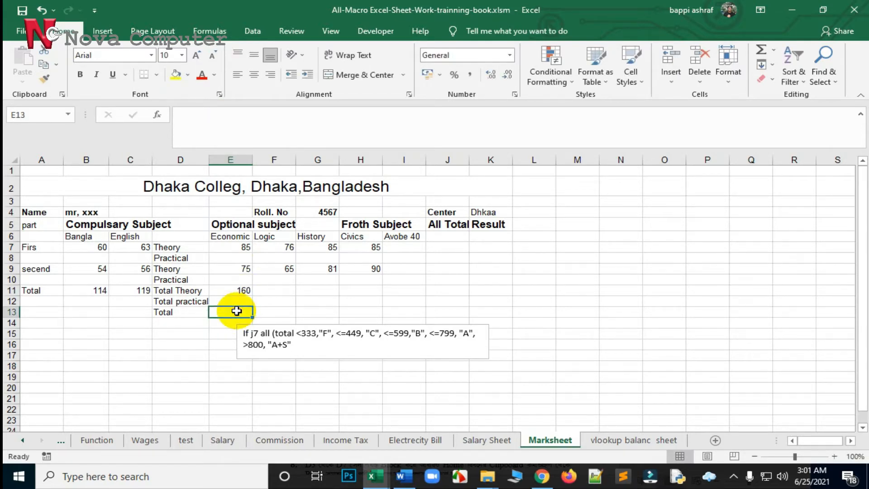
pyautogui.click(241, 113)
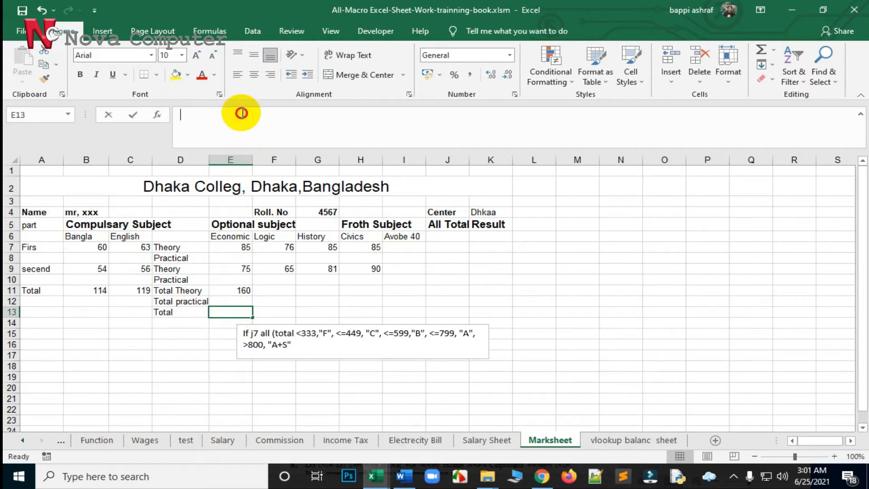
pyautogui.write('=')
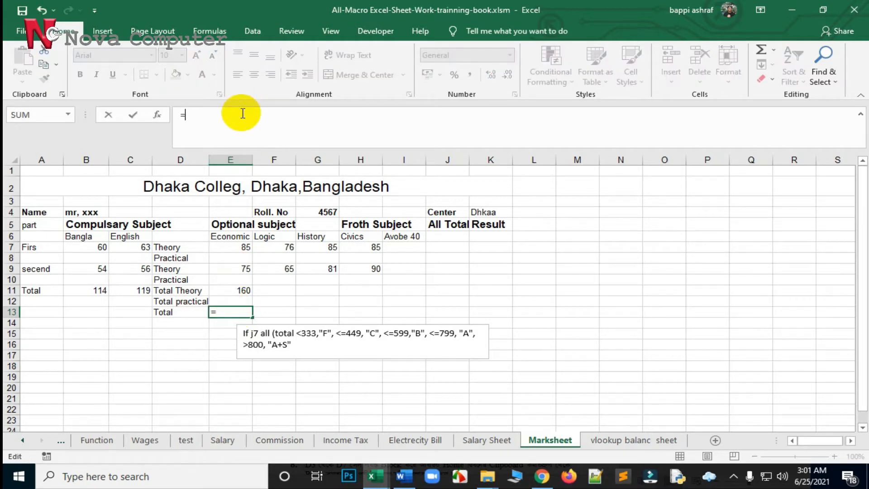
pyautogui.click(236, 247)
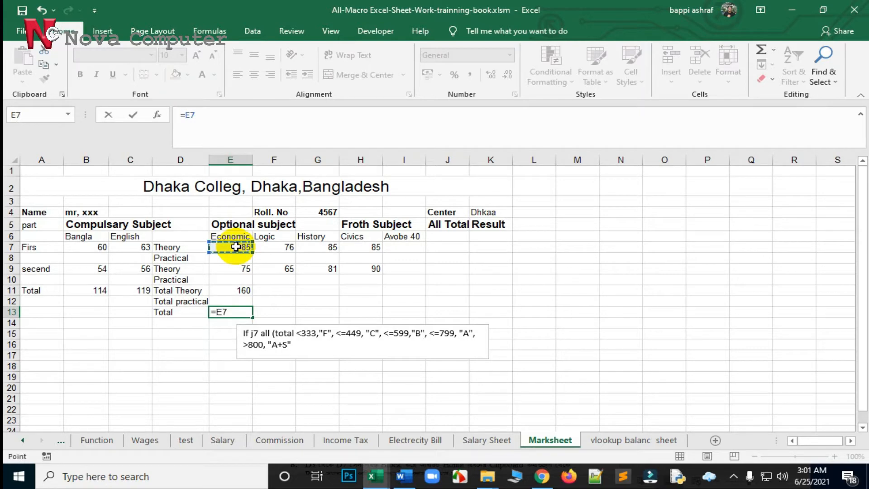
pyautogui.write('+')
pyautogui.click(234, 290)
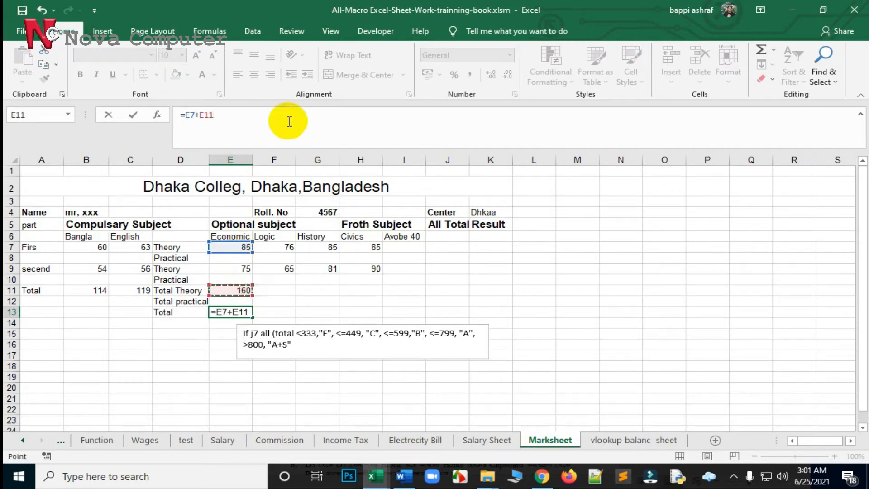
pyautogui.press('Return')
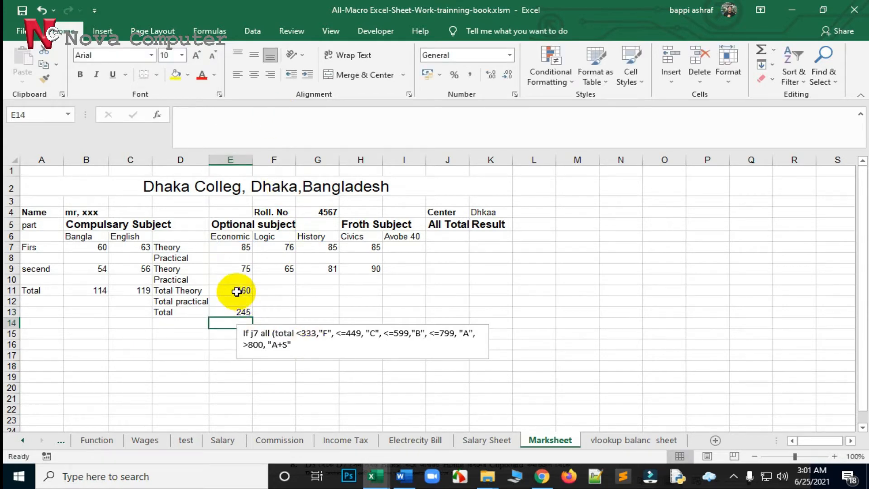
# Step: Blank out the Economic Total Theory entry in E11
pyautogui.click(236, 312)
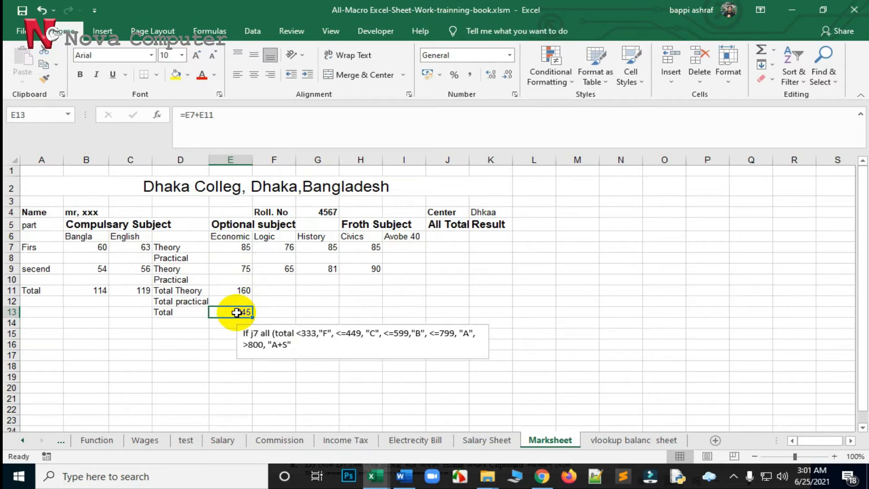
pyautogui.click(237, 290)
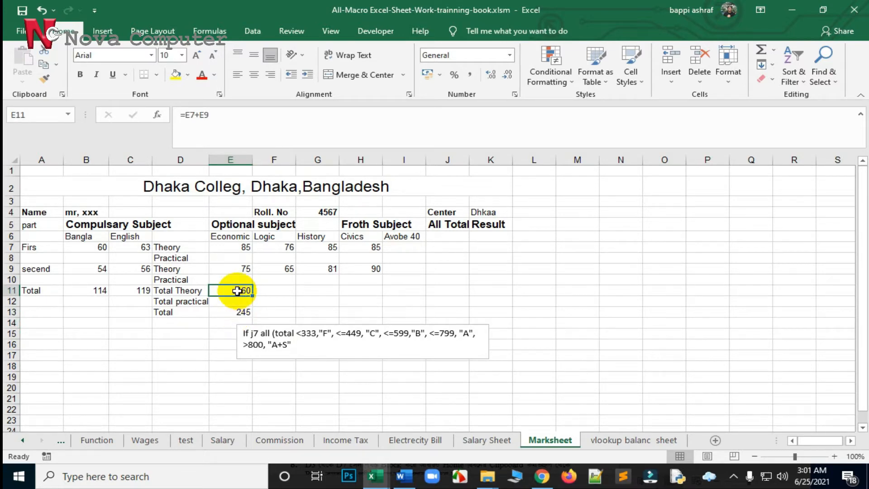
pyautogui.click(278, 299)
# Step: Change the Economic Total formula in E13 to =E7+E9
pyautogui.click(248, 314)
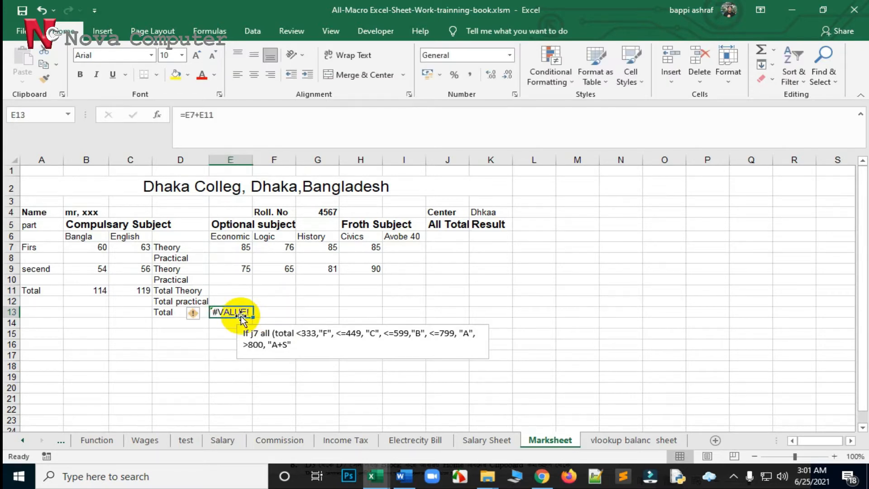
pyautogui.click(217, 114)
pyautogui.press('BackSpace')
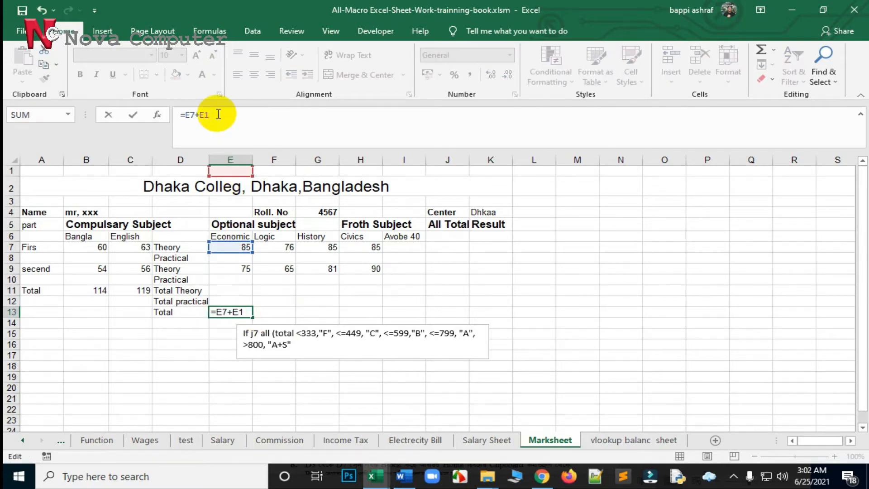
pyautogui.press('BackSpace')
pyautogui.write('9')
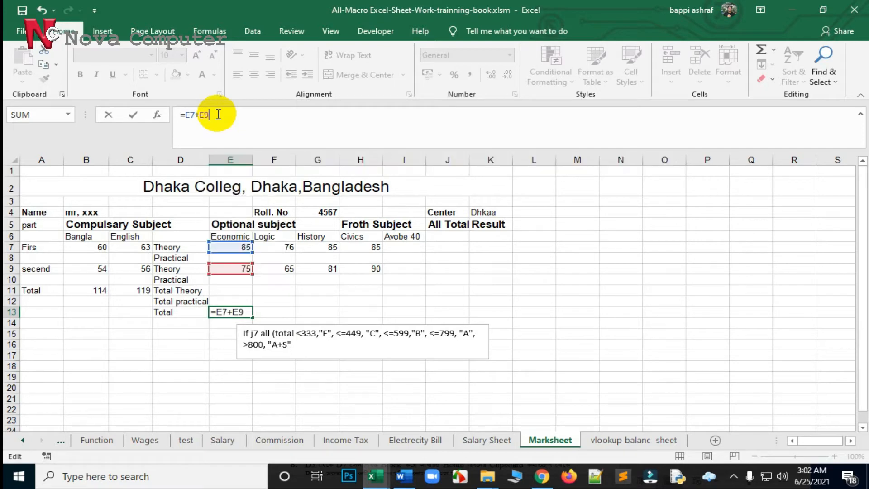
pyautogui.press('Return')
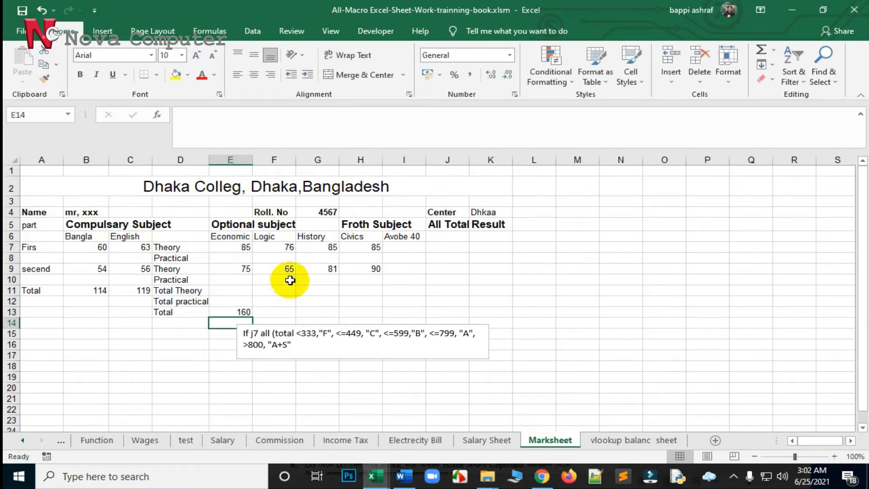
# Step: Enter the Logic total in F13 with the formula =F7+F9
pyautogui.click(282, 312)
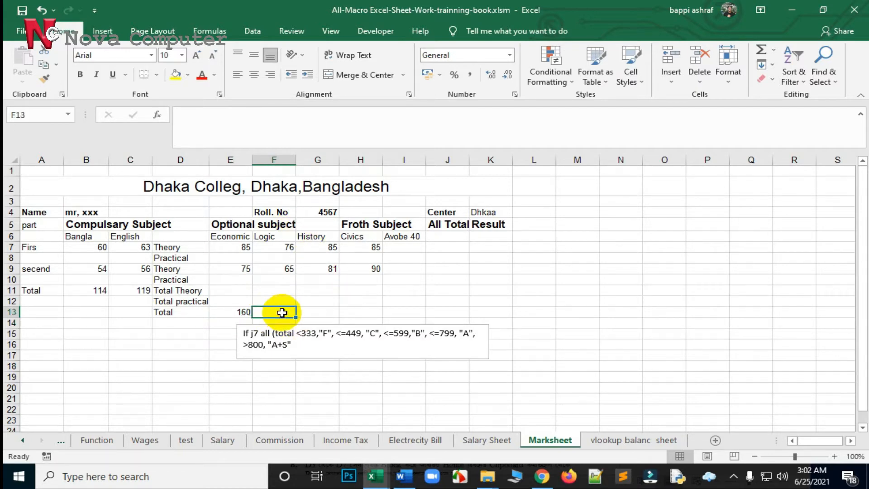
pyautogui.write('=')
pyautogui.click(289, 246)
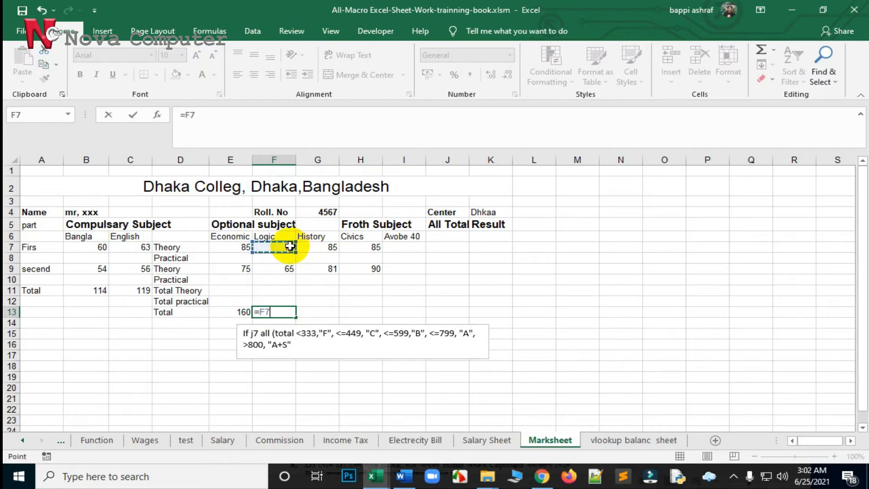
pyautogui.write('+')
pyautogui.click(281, 269)
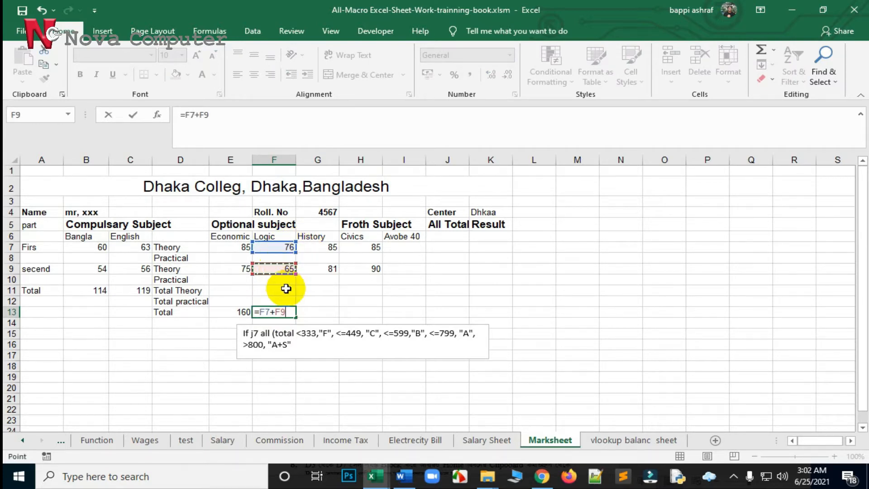
pyautogui.press('Return')
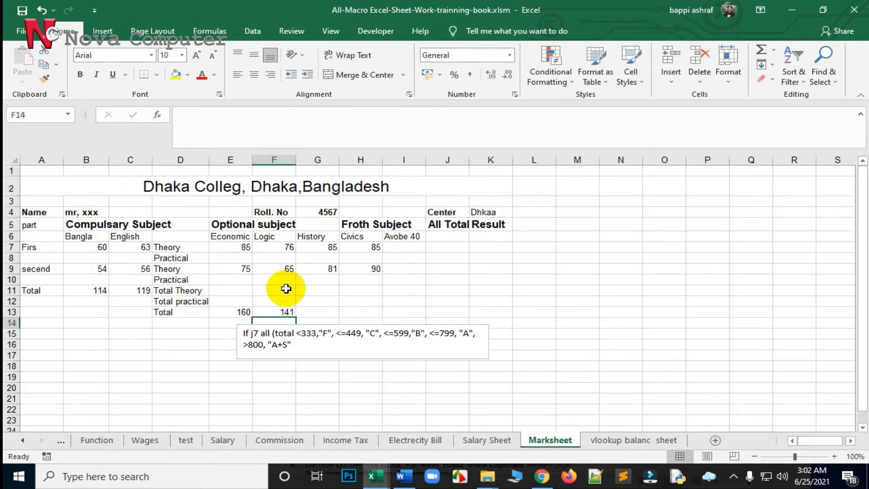
# Step: Enter the History total in G13 with the formula =H7+G9
pyautogui.click(326, 310)
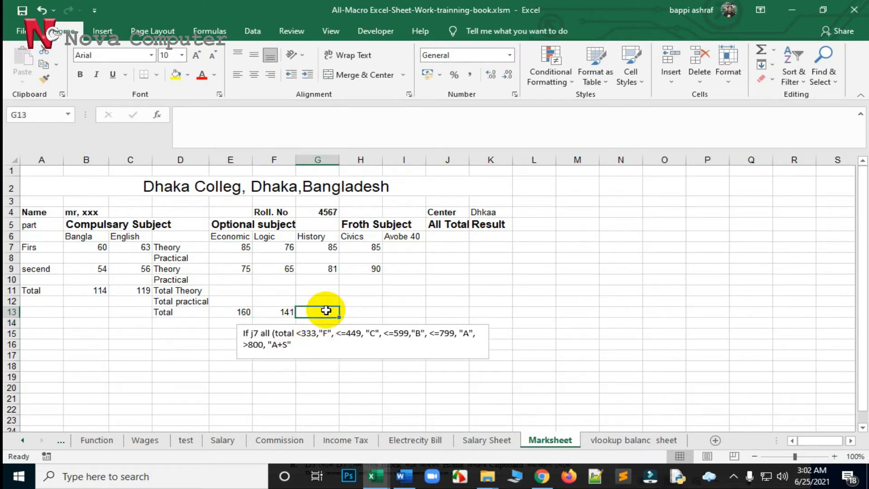
pyautogui.write('=')
pyautogui.click(370, 246)
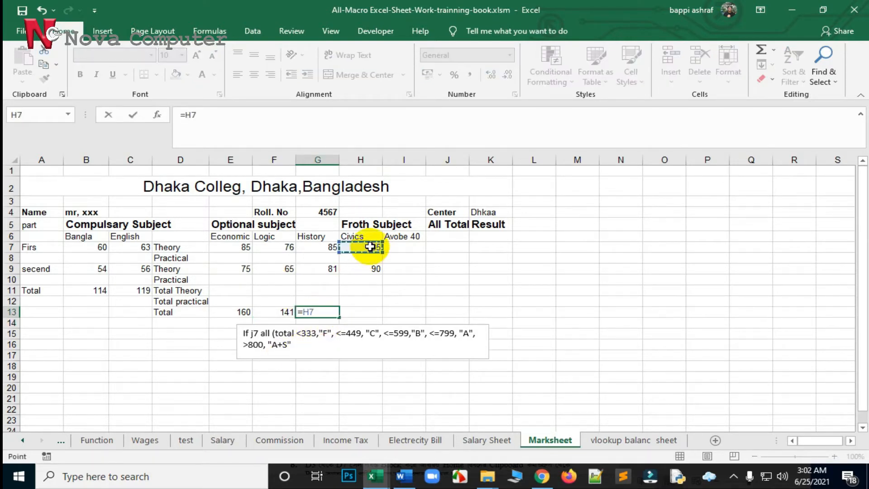
pyautogui.write('+')
pyautogui.click(326, 270)
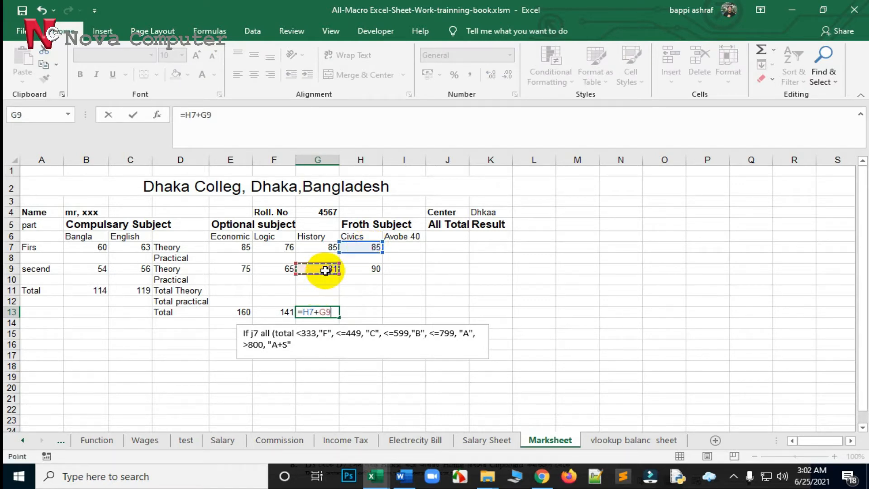
pyautogui.press('Return')
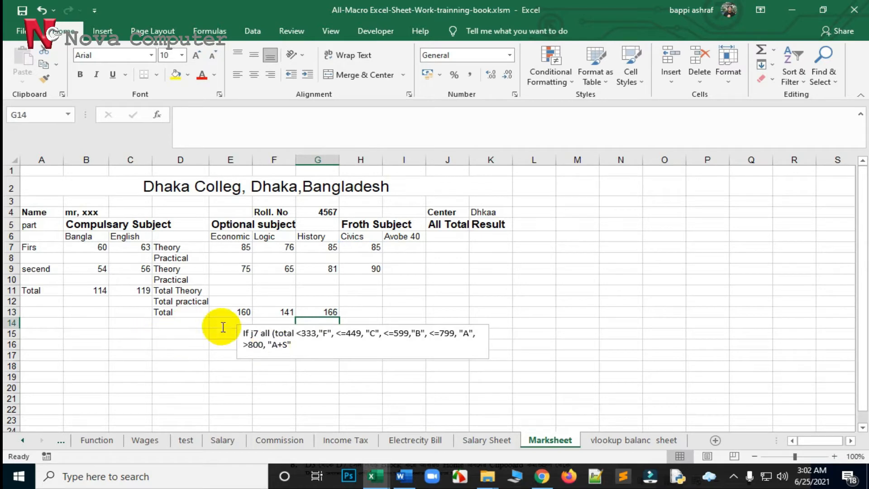
# Step: Move the grading criteria text box down to about rows 17 to 20, clear of the Total row
pyautogui.click(318, 344)
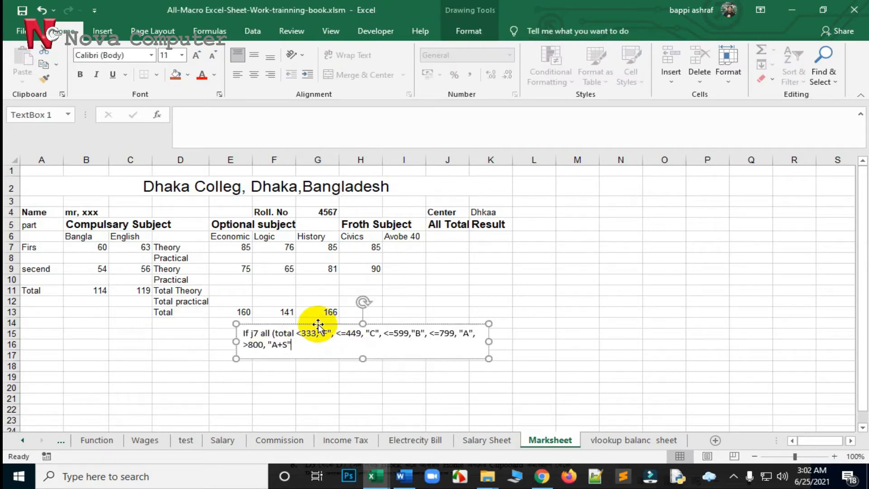
pyautogui.moveTo(318, 323); pyautogui.dragTo(302, 353)
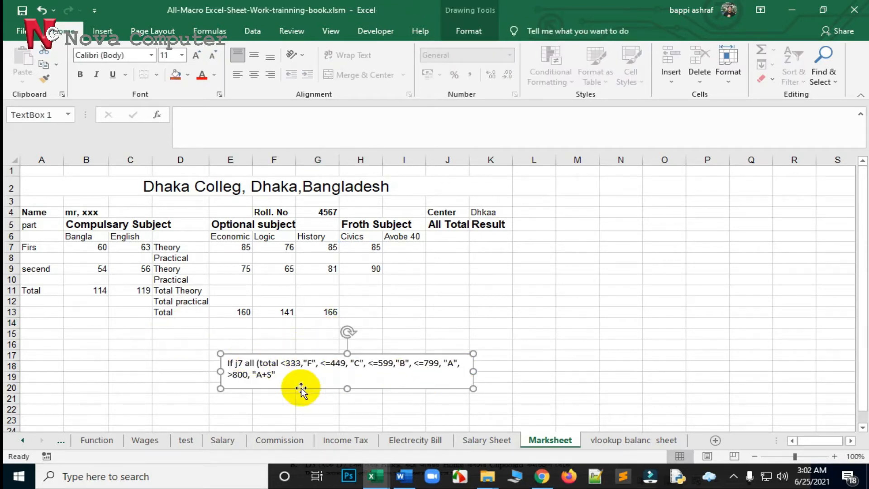
pyautogui.click(369, 247)
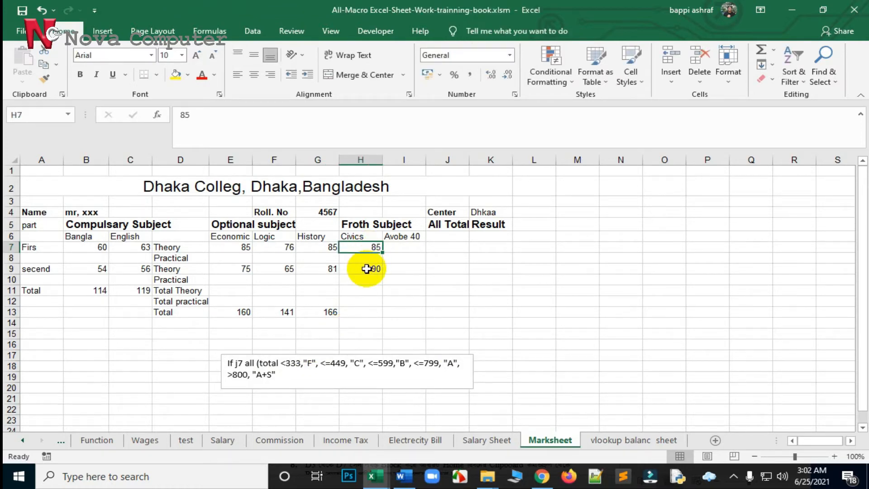
pyautogui.click(366, 269)
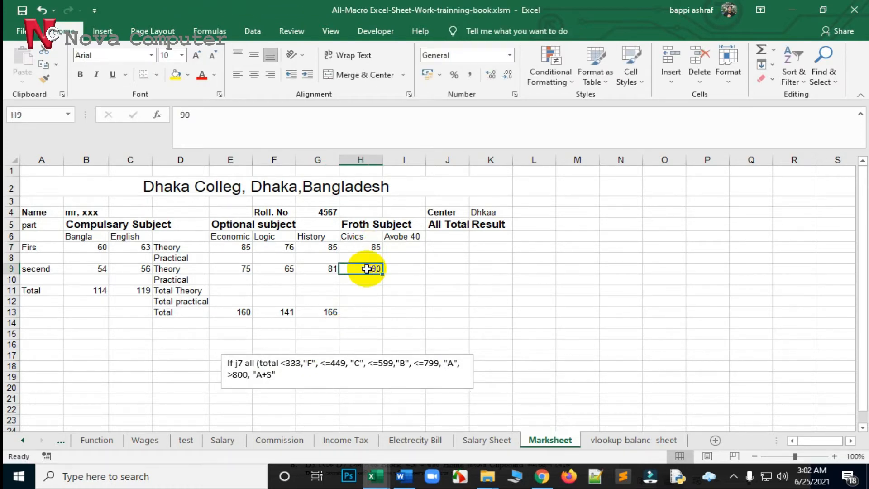
# Step: Enter the Civics total in H13 with the formula =H7+H9
pyautogui.click(365, 313)
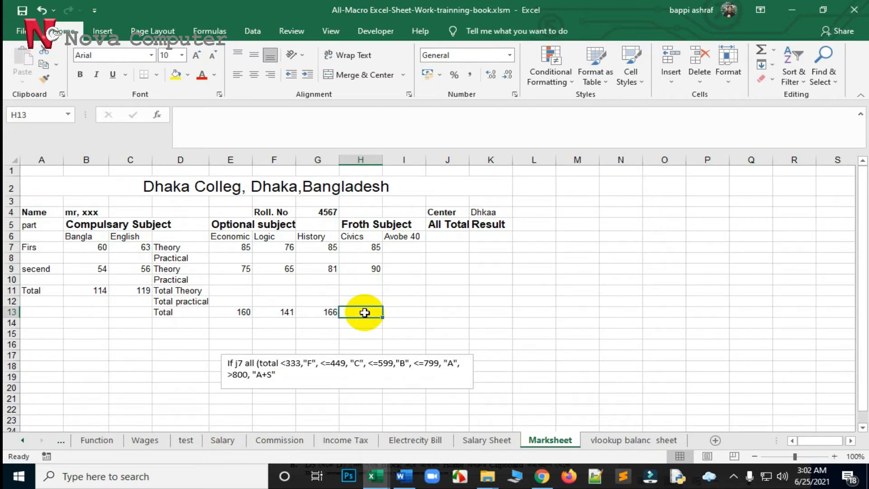
pyautogui.write('=')
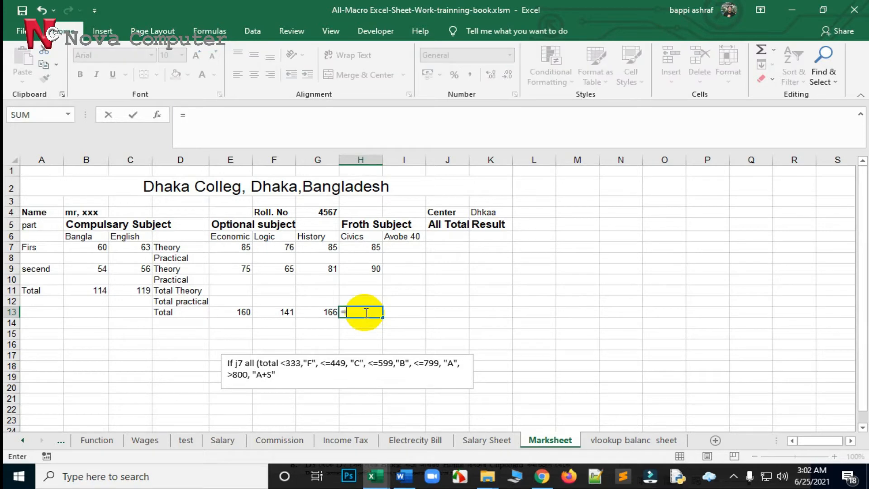
pyautogui.click(372, 249)
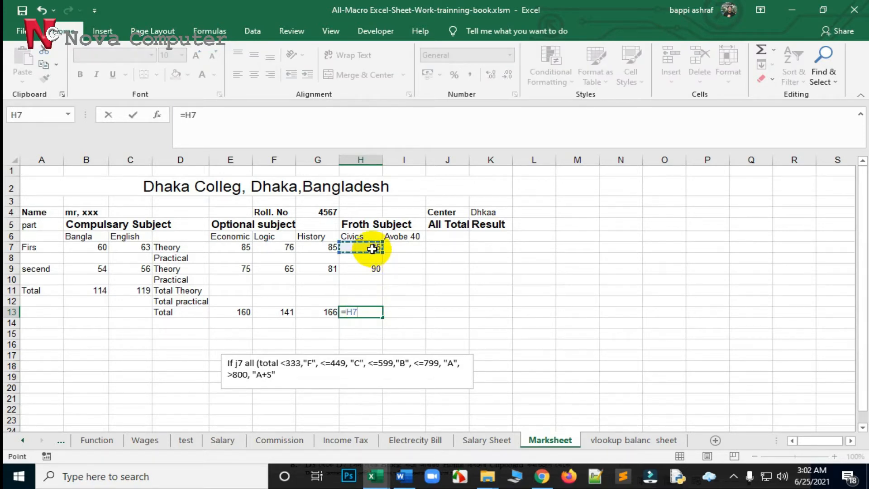
pyautogui.click(209, 116)
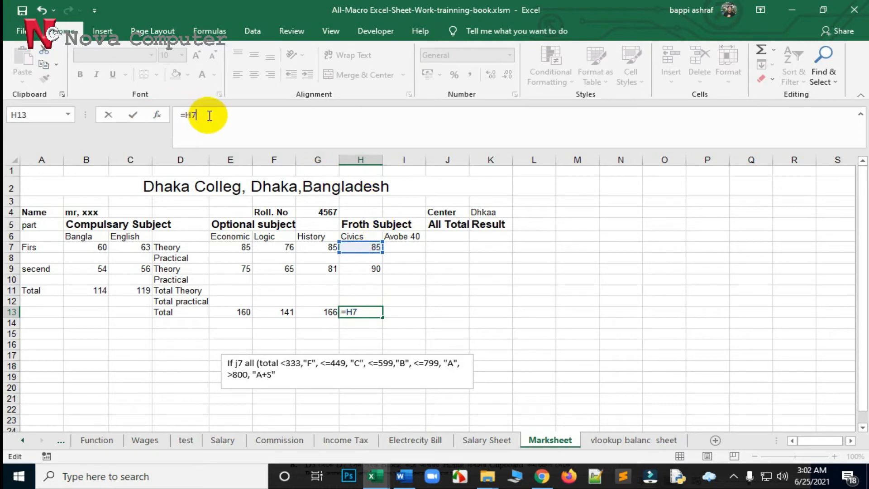
pyautogui.write('+')
pyautogui.click(360, 268)
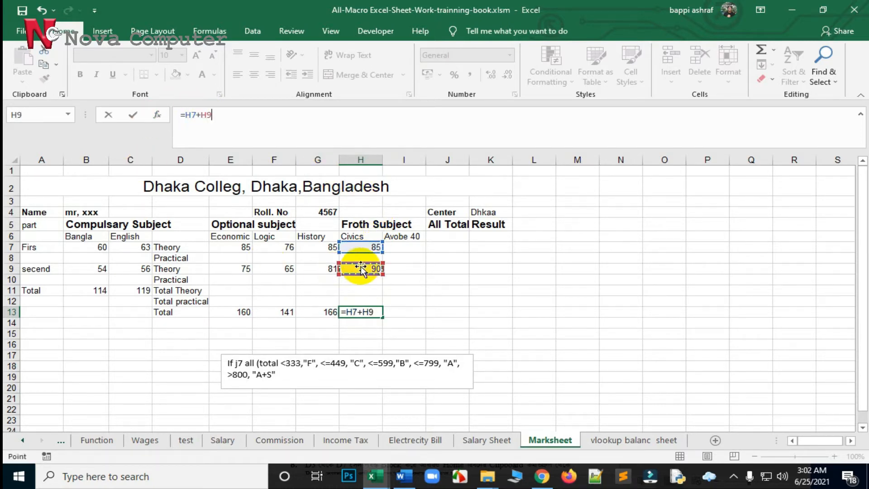
pyautogui.press('Return')
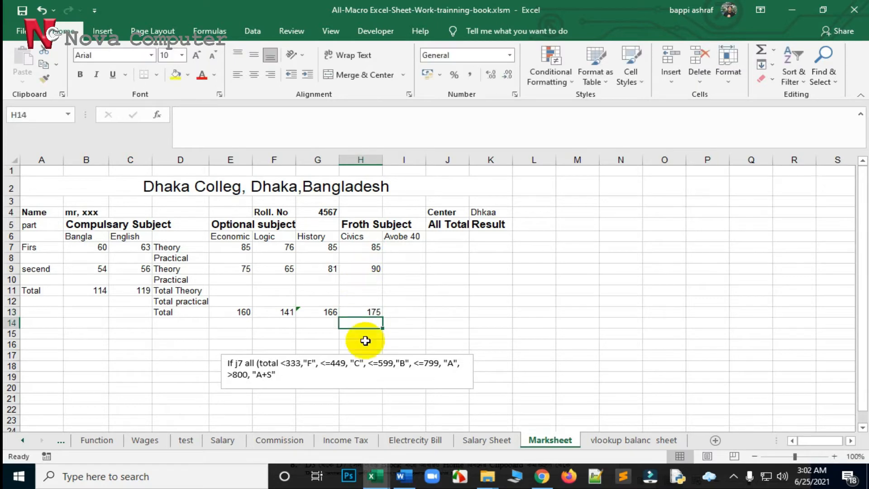
# Step: Enter the formula =IF(H13>80,H13-80,0) in I7 under Avobe 40 to calculate the fourth subject's marks above 80
pyautogui.click(360, 316)
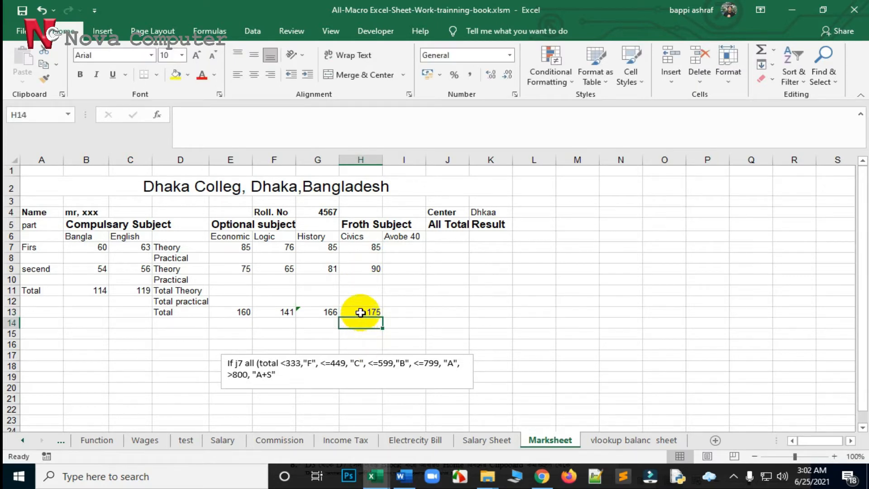
pyautogui.click(404, 250)
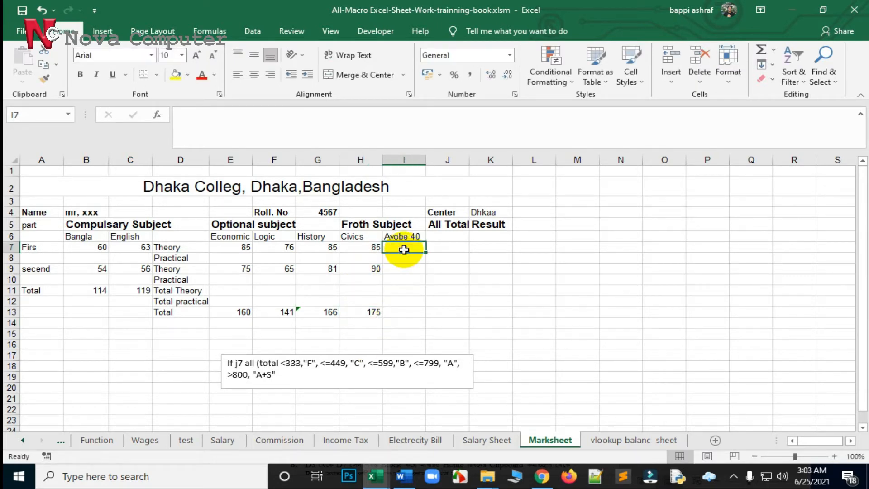
pyautogui.click(364, 315)
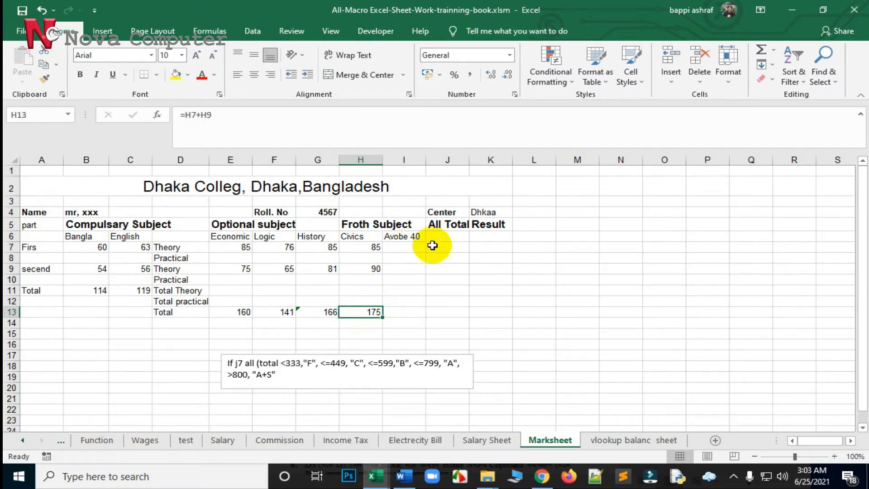
pyautogui.click(407, 251)
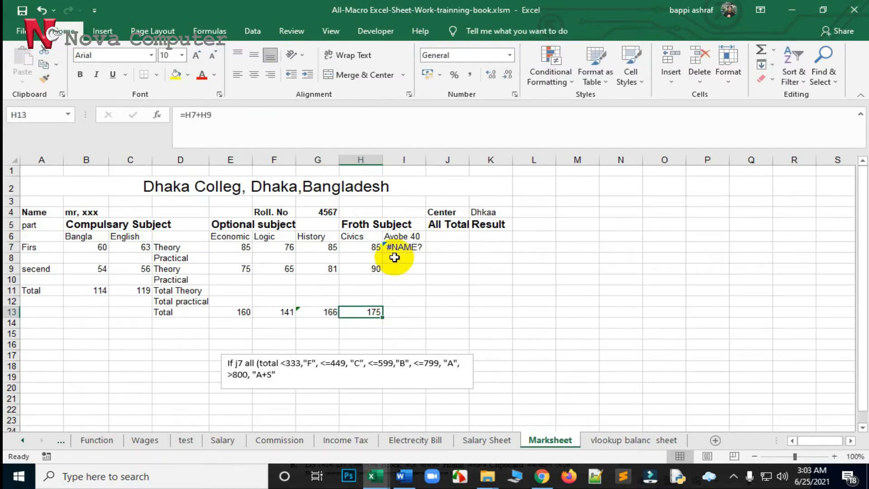
pyautogui.click(396, 248)
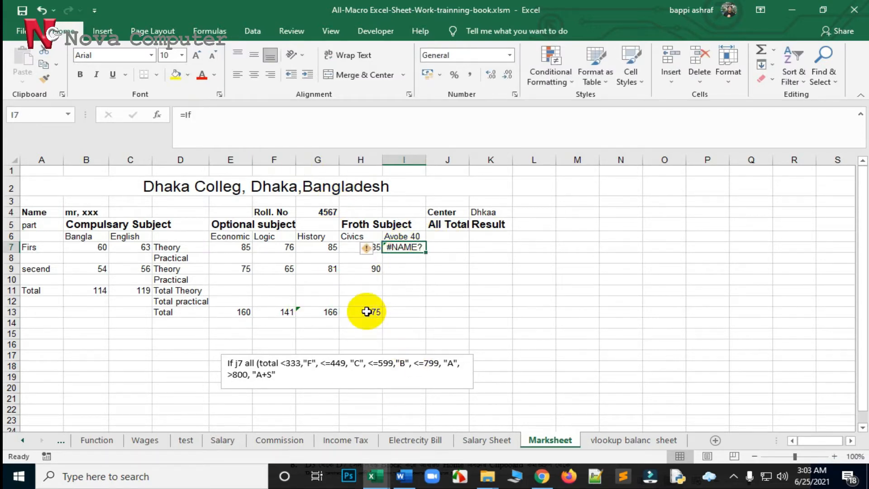
pyautogui.click(200, 114)
pyautogui.write('(')
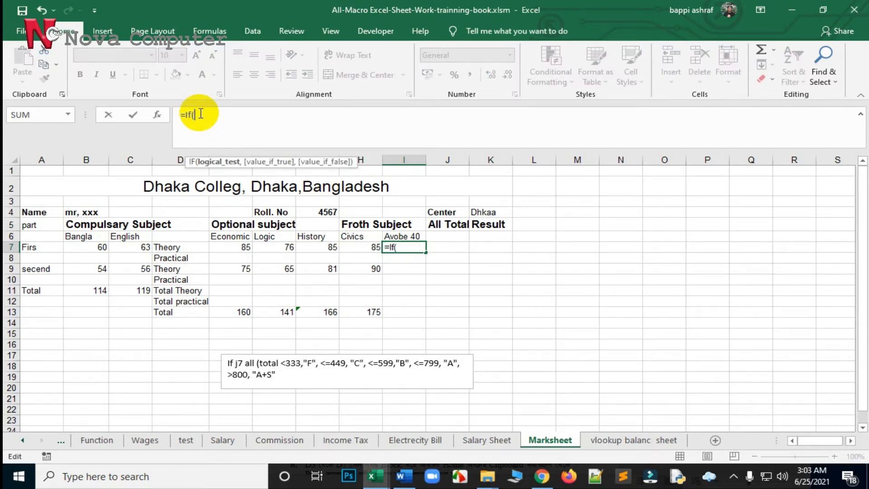
pyautogui.write('H')
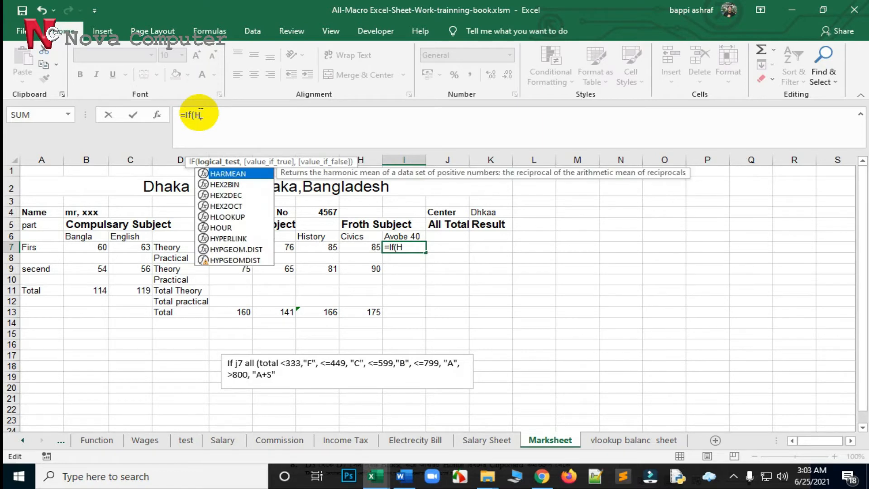
pyautogui.write('13')
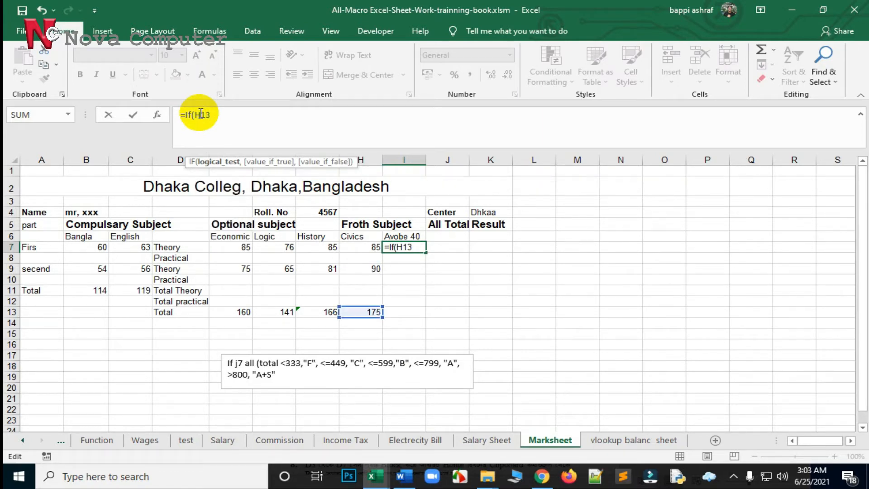
pyautogui.write('>80,')
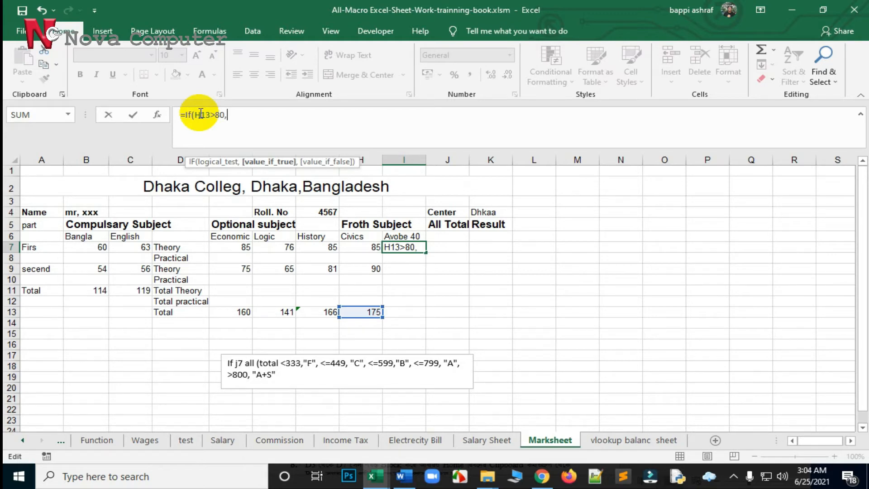
pyautogui.write('H1')
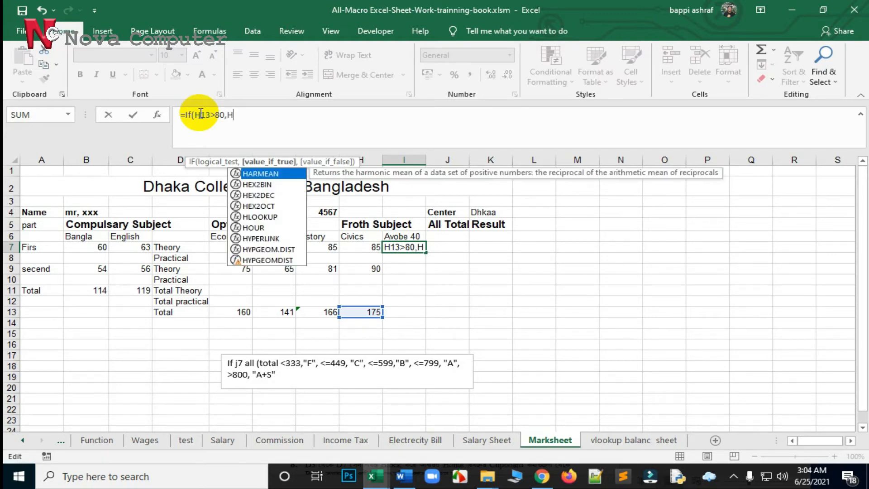
pyautogui.write('3-')
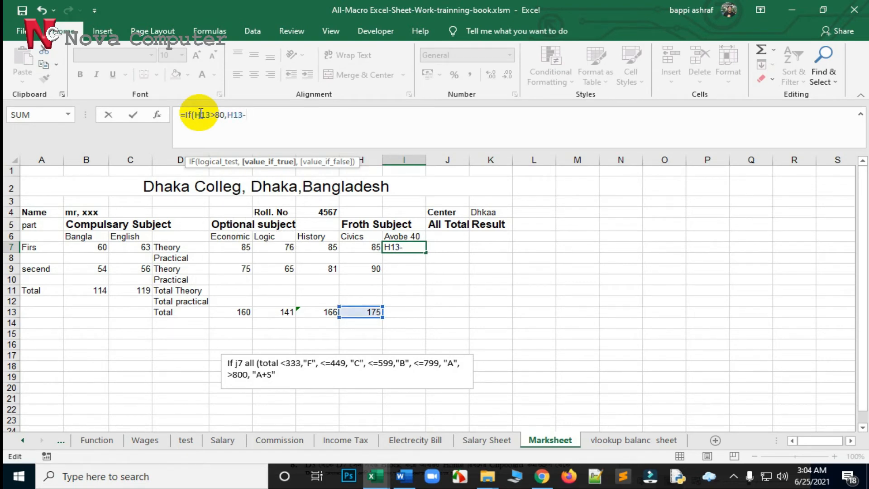
pyautogui.write('80,0')
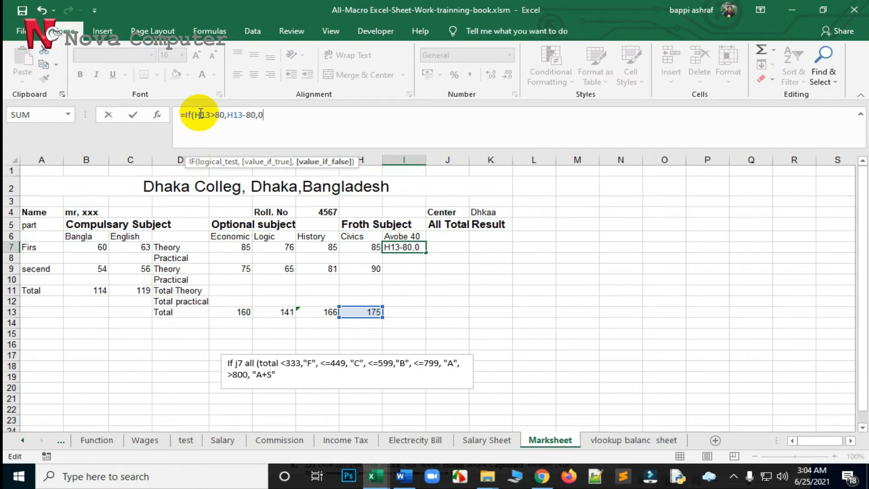
pyautogui.write(')')
pyautogui.press('Return')
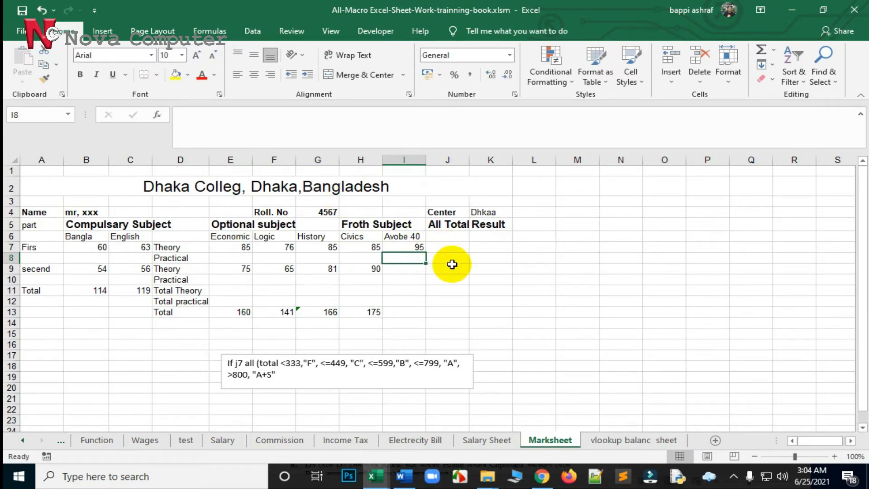
# Step: Merge cells I7 to I13 in the Avobe 40 column into one cell
pyautogui.moveTo(398, 249); pyautogui.dragTo(404, 312)
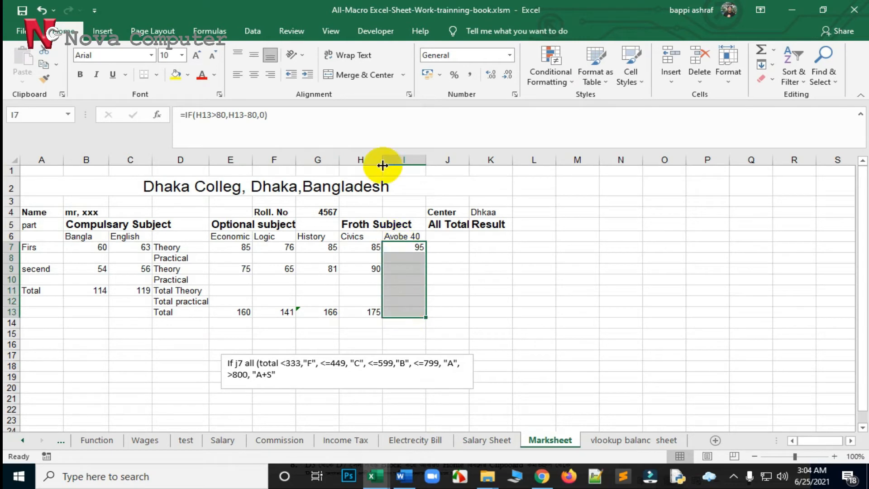
pyautogui.click(515, 95)
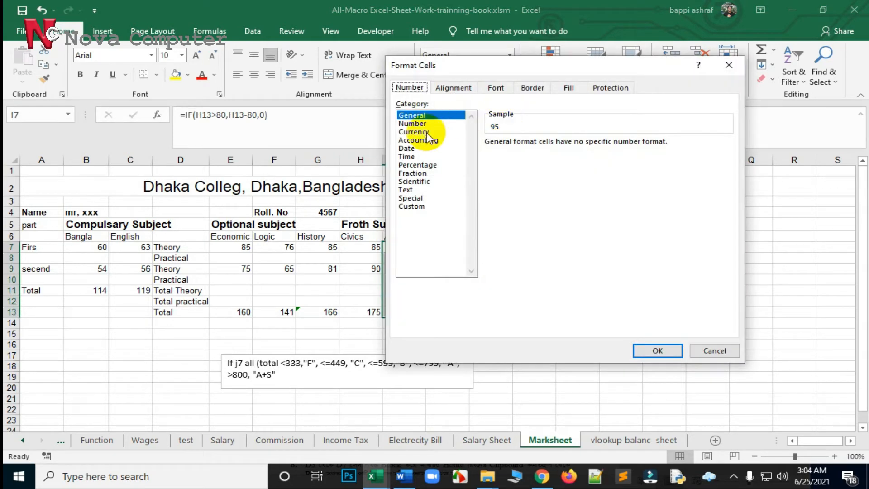
pyautogui.click(446, 86)
pyautogui.click(413, 221)
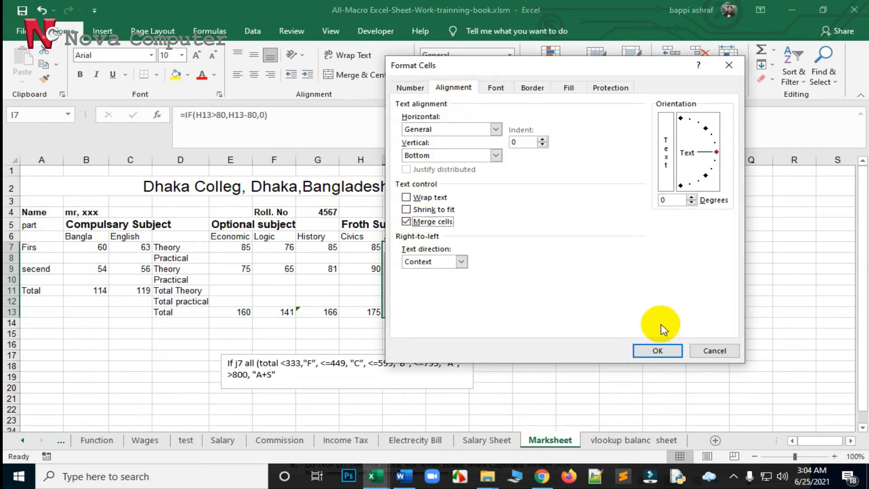
pyautogui.click(658, 351)
pyautogui.click(550, 345)
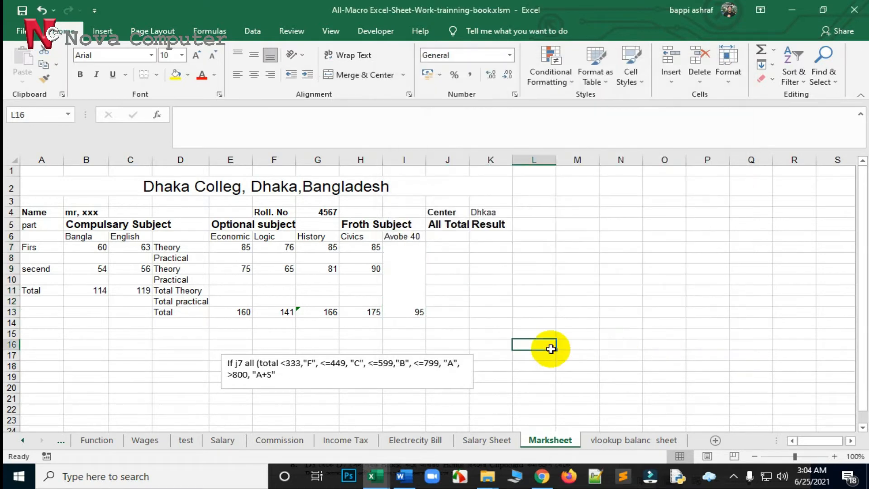
# Step: Review the total cells for Bangla, English, Economic, Logic, History and Civics and the merged Avobe 40 cell
pyautogui.click(450, 236)
pyautogui.click(80, 290)
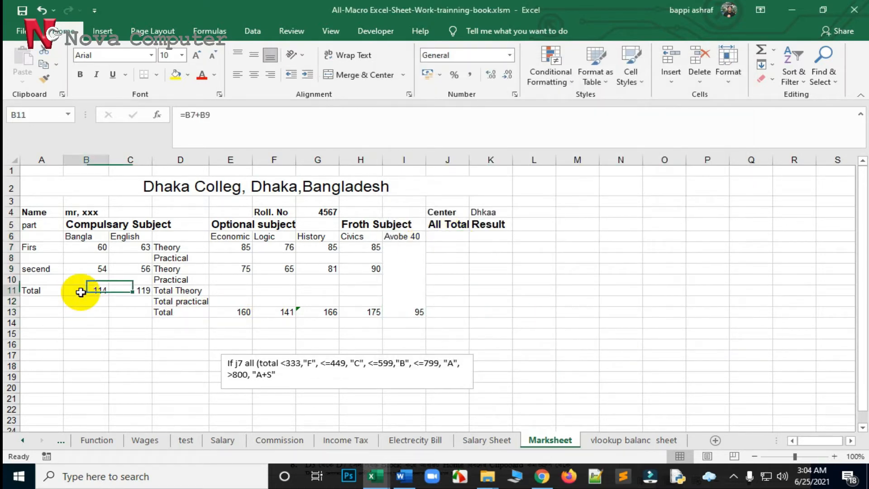
pyautogui.click(136, 290)
pyautogui.click(227, 312)
pyautogui.click(272, 312)
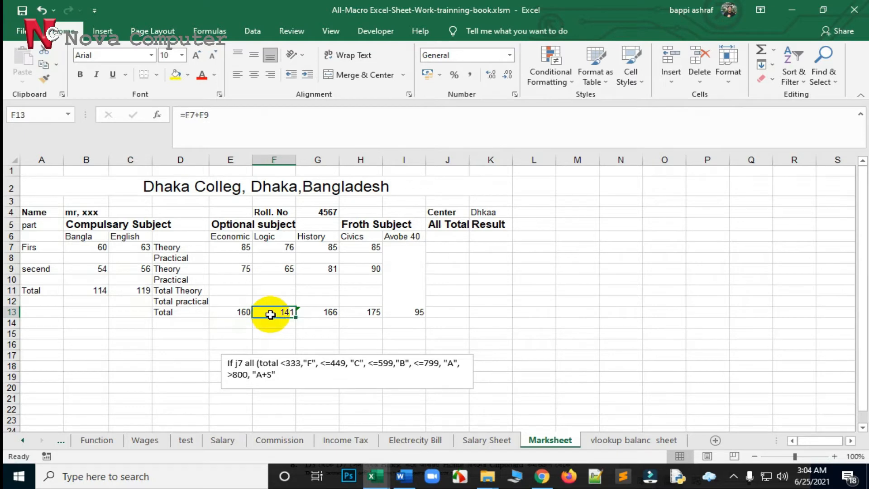
pyautogui.click(319, 311)
pyautogui.click(365, 313)
pyautogui.click(410, 310)
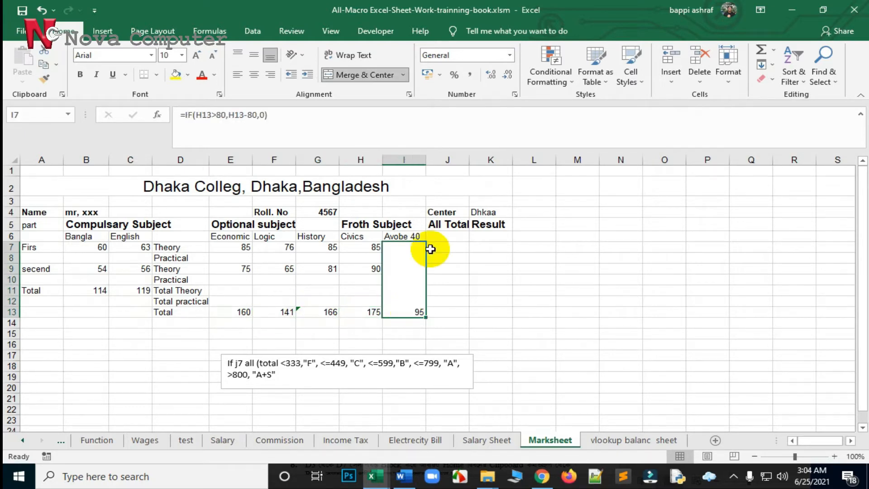
# Step: Begin the All Total formula in J6 with =B11+C11+ to add the compulsory subject totals
pyautogui.click(442, 237)
pyautogui.click(242, 118)
pyautogui.write('=')
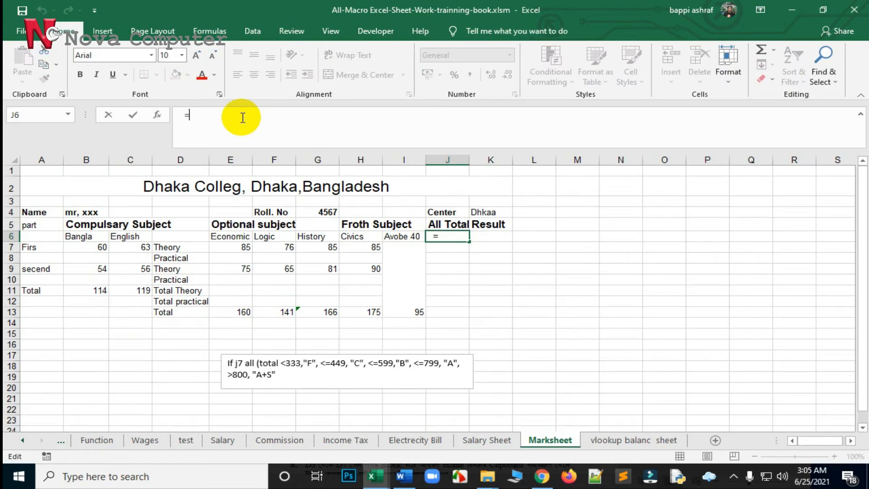
pyautogui.write('B11+')
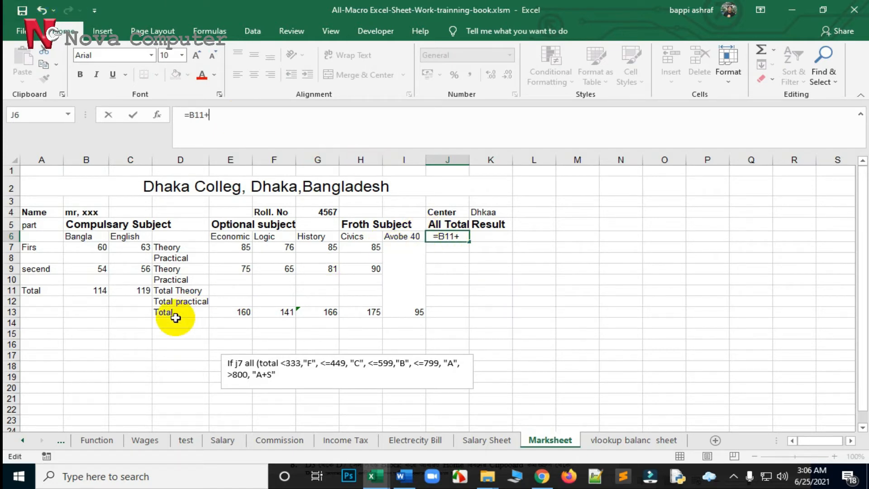
pyautogui.click(146, 292)
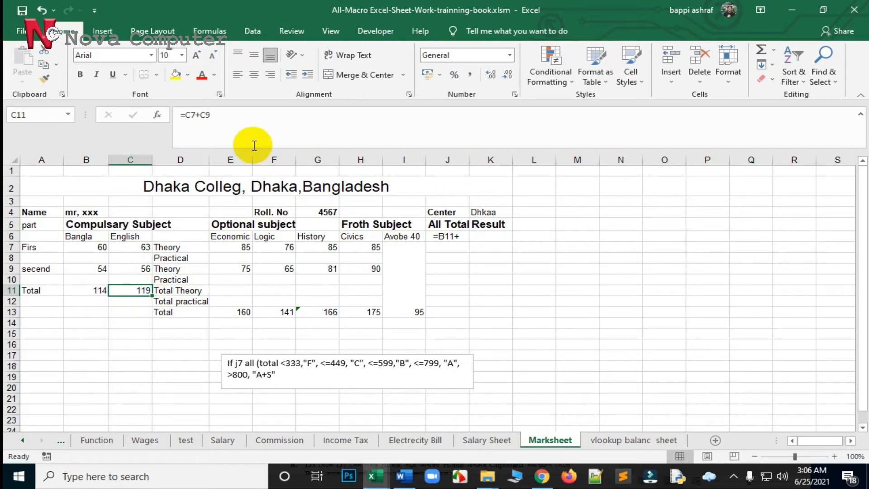
pyautogui.click(444, 236)
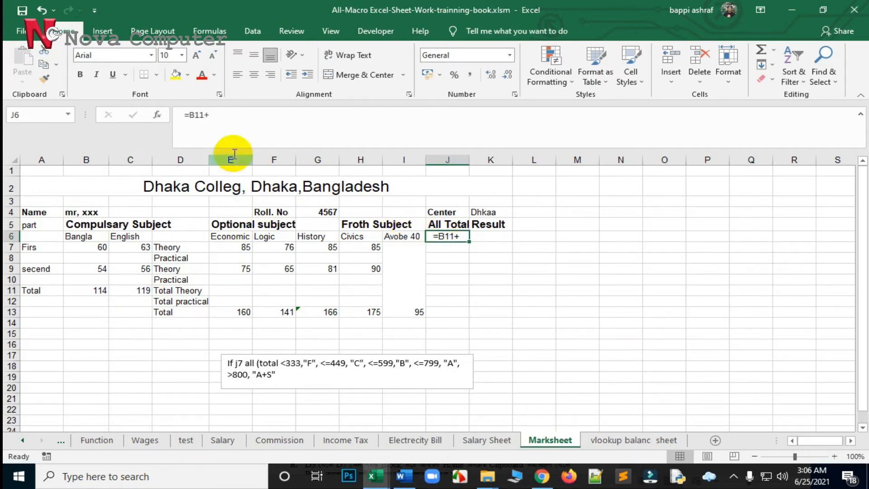
pyautogui.click(219, 116)
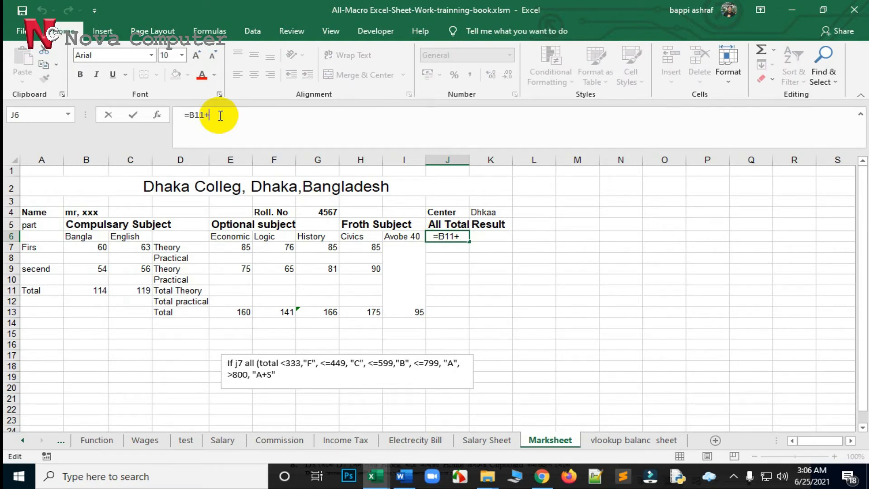
pyautogui.write('C11+')
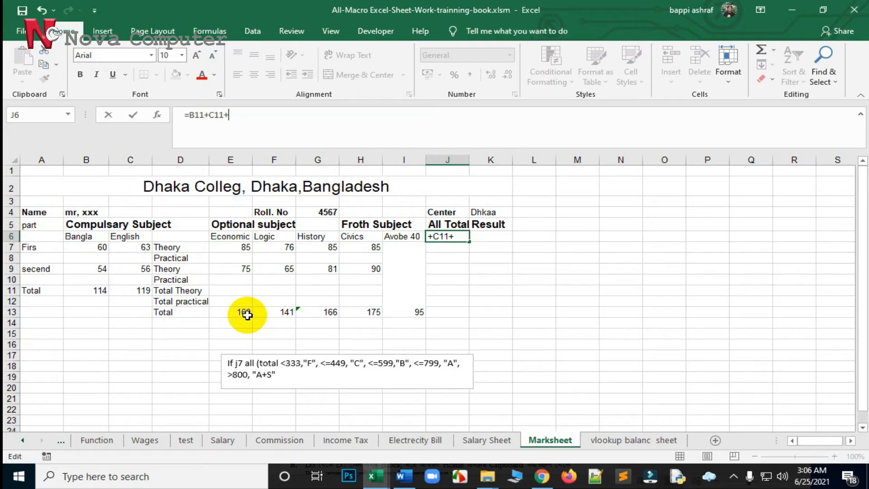
# Step: Extend the All Total formula in J6 with E13+F13+g13+ to include the optional subject totals
pyautogui.write('E13+F!#+g13')
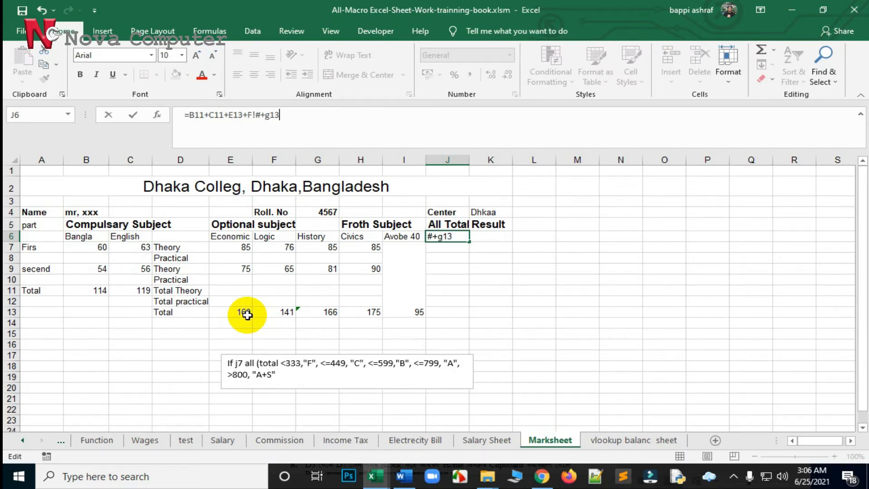
pyautogui.write('+')
pyautogui.click(252, 114)
pyautogui.write('13')
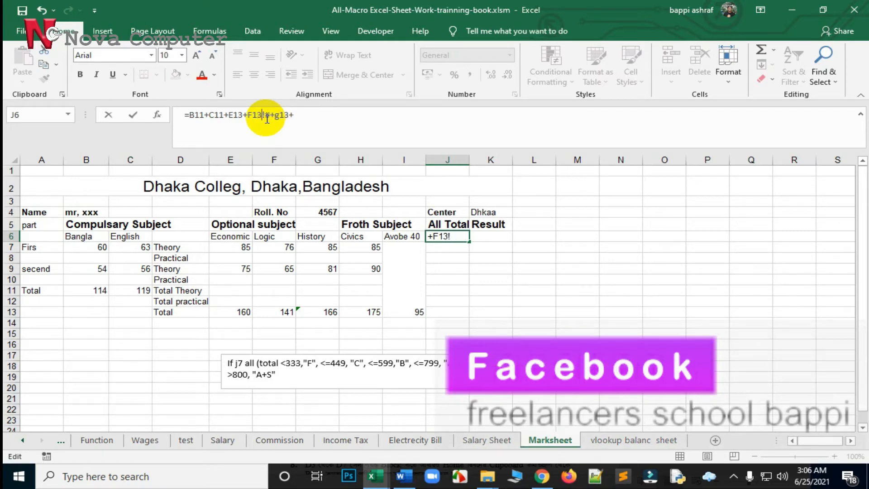
pyautogui.press('Delete')
pyautogui.press('Delete')
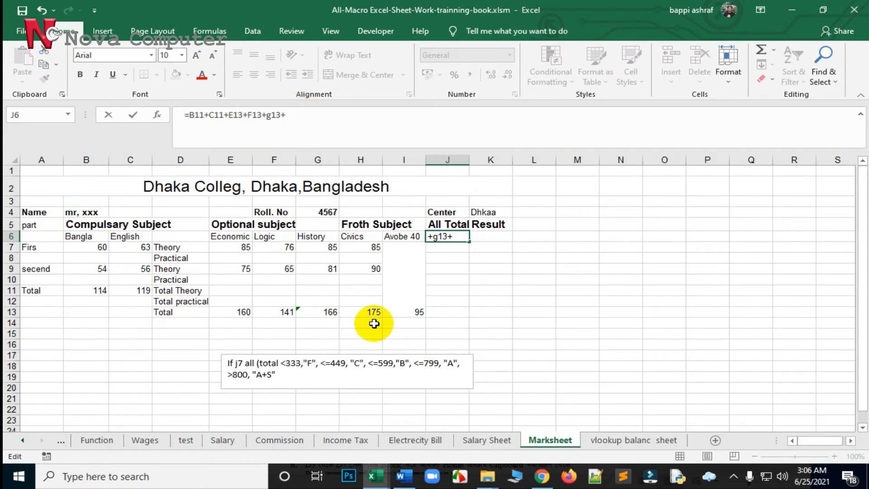
# Step: Append H13+I13) to the J6 formula to include the fourth subject's total and the Avobe 40 marks
pyautogui.write('H13+')
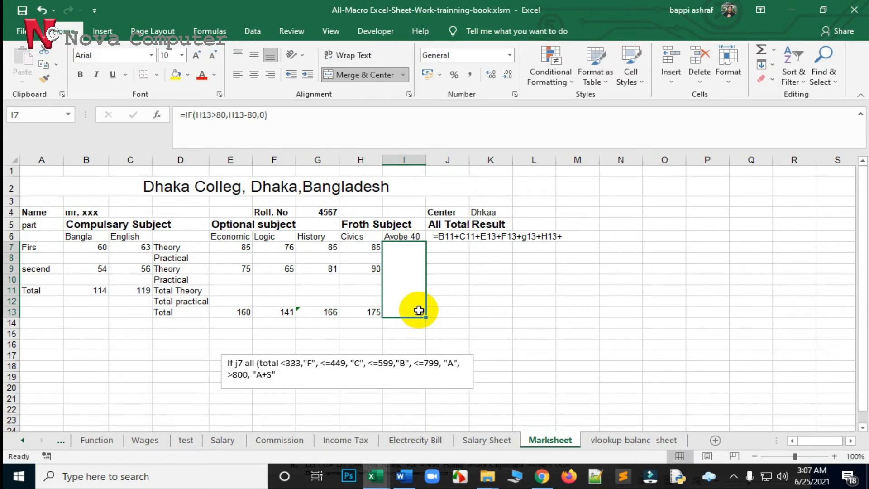
pyautogui.click(453, 235)
pyautogui.click(329, 115)
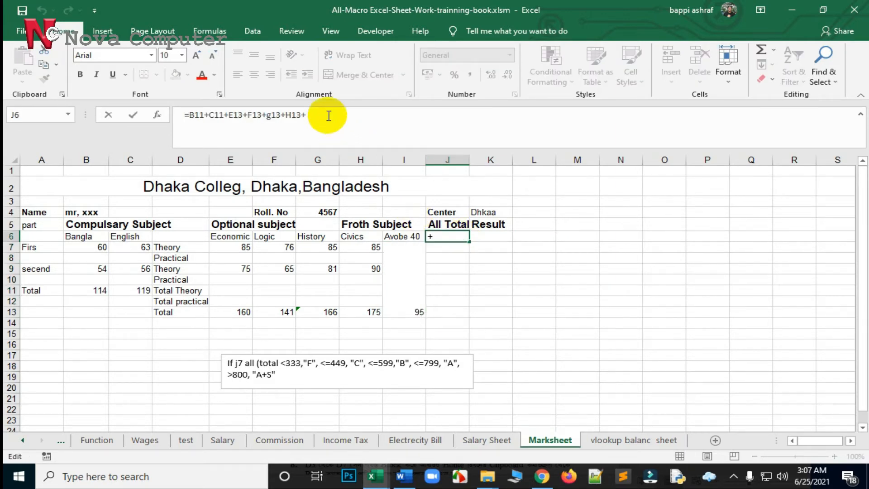
pyautogui.write('I13)')
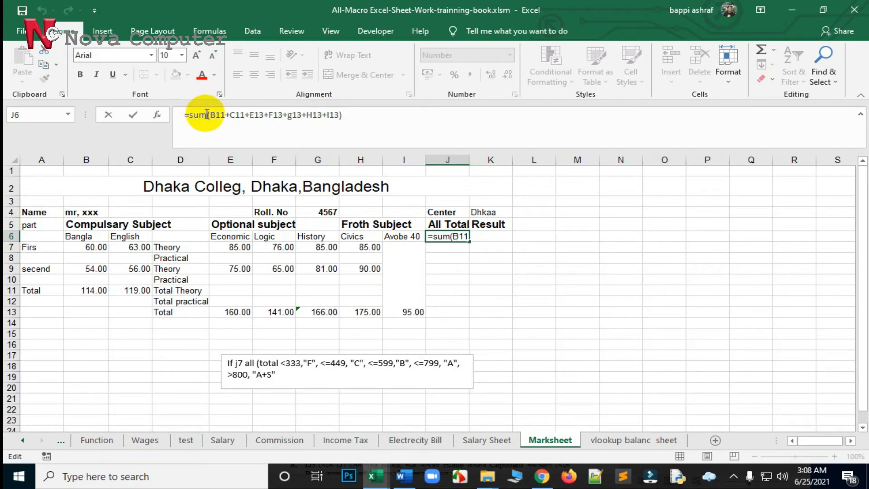
# Step: Re-enter the function name sum in J6 and commit the formula as =SUM(B11+C11+E13+F13+G13+H13+I13)
pyautogui.moveTo(207, 115); pyautogui.dragTo(164, 113)
pyautogui.press('BackSpace')
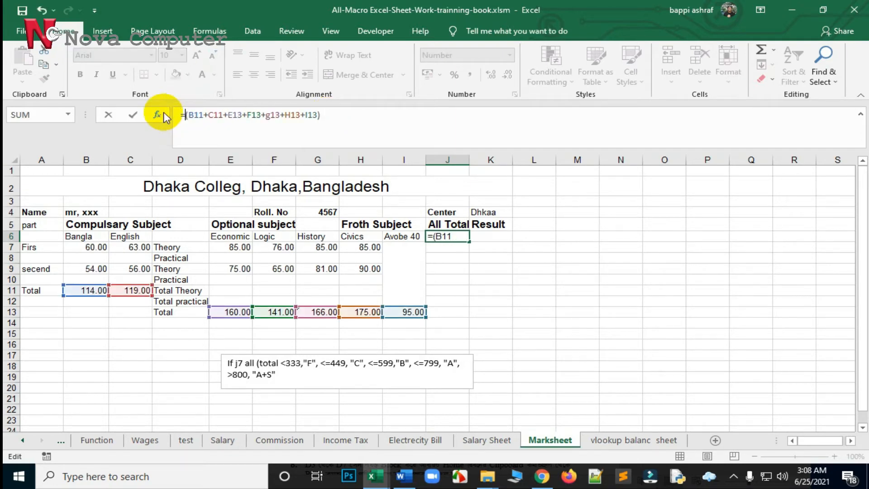
pyautogui.write('su')
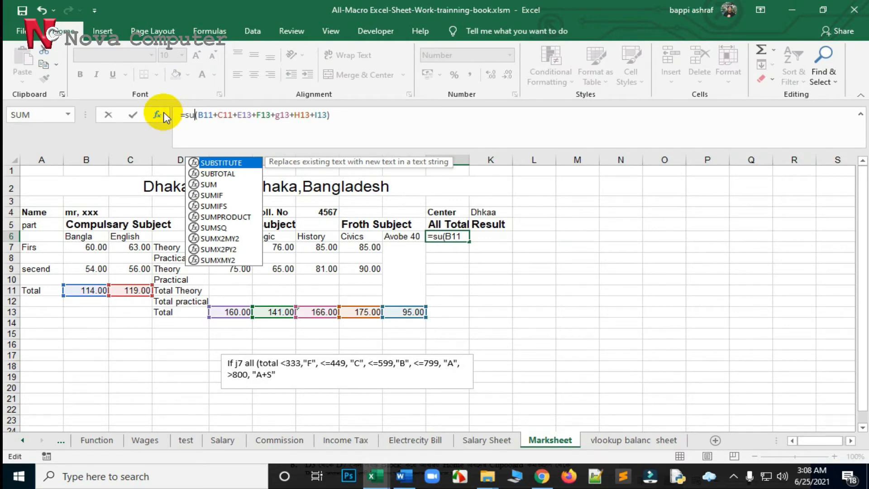
pyautogui.write('m')
pyautogui.press('Return')
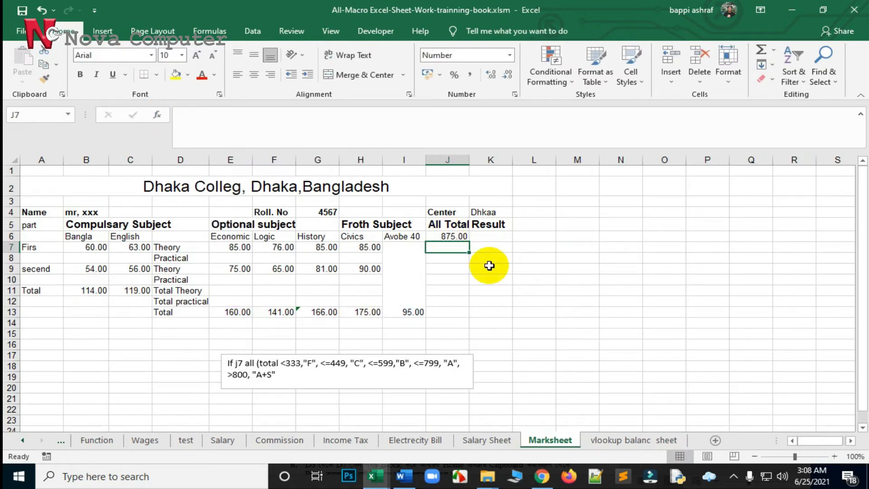
pyautogui.click(528, 290)
pyautogui.click(450, 237)
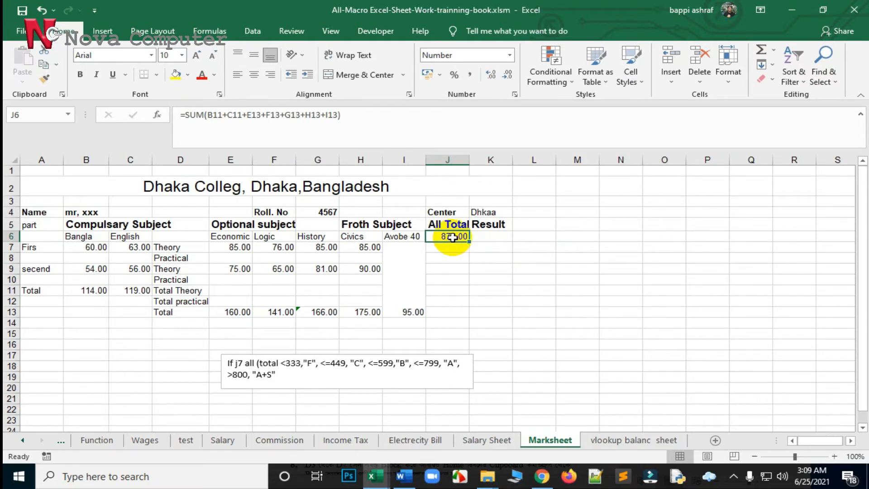
# Step: Begin the Result formula in K6 with =if(j6>333,"F", to test the All Total value
pyautogui.click(487, 237)
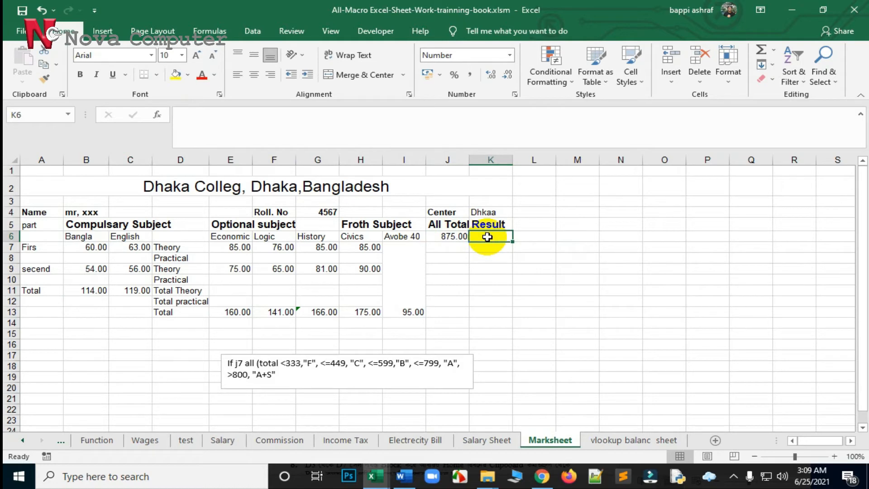
pyautogui.click(449, 236)
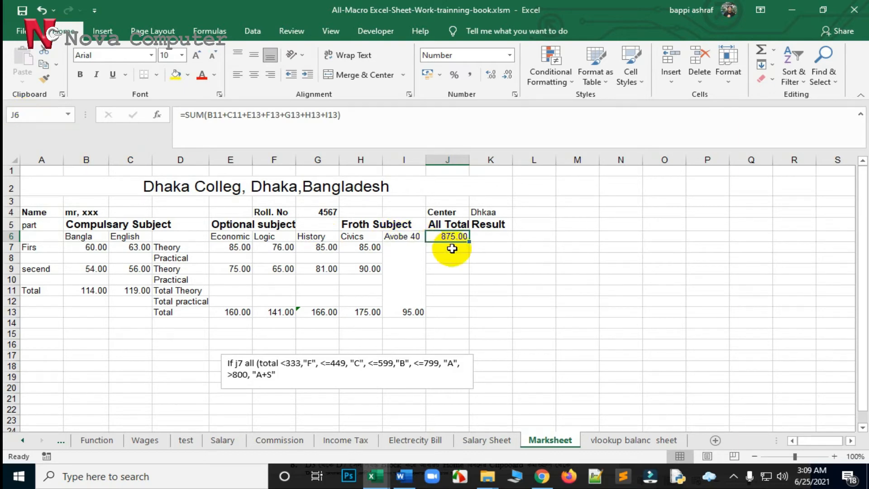
pyautogui.click(489, 237)
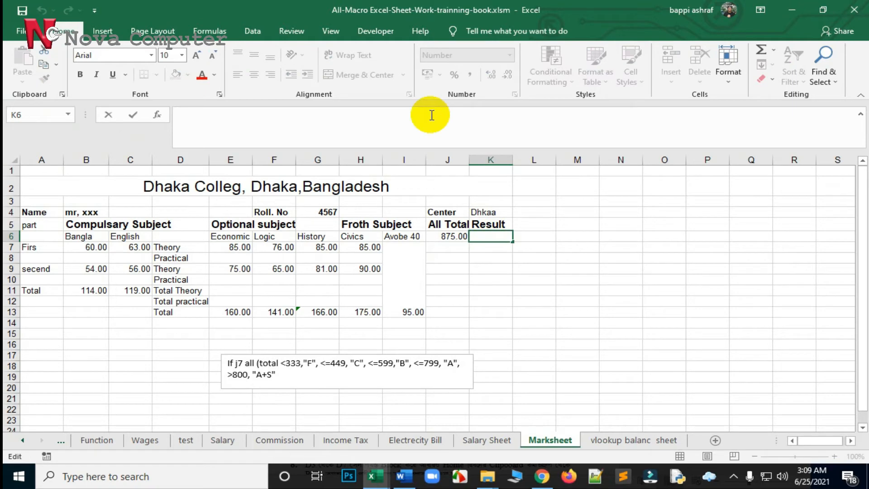
pyautogui.write('=')
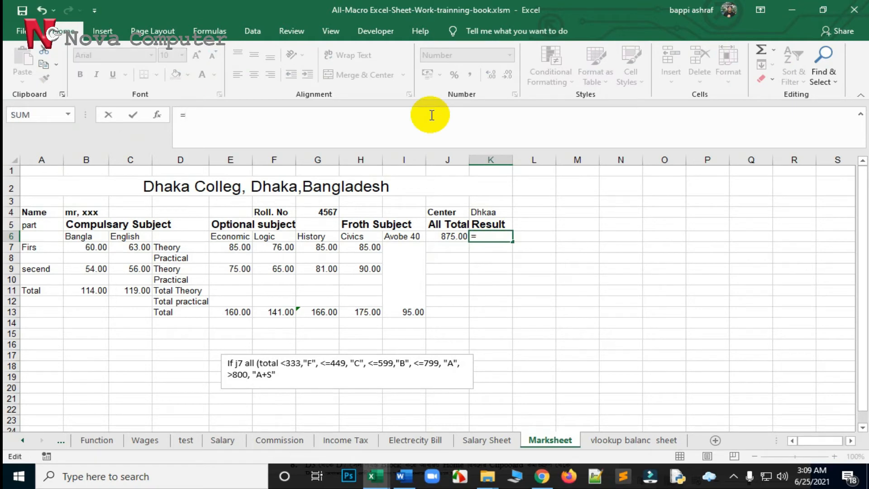
pyautogui.write('i')
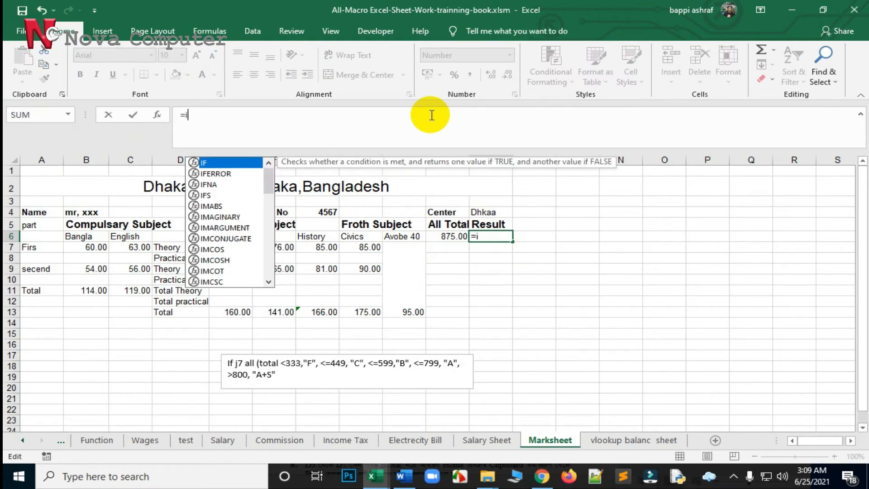
pyautogui.write('f(')
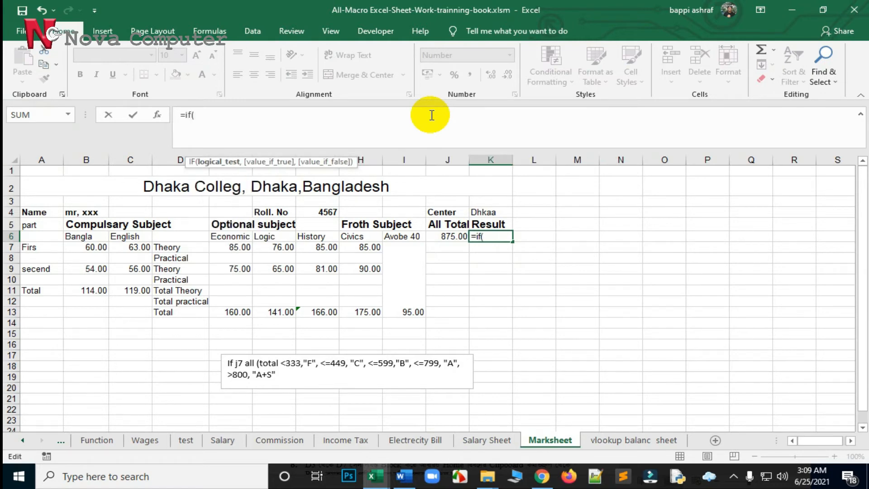
pyautogui.write('j6')
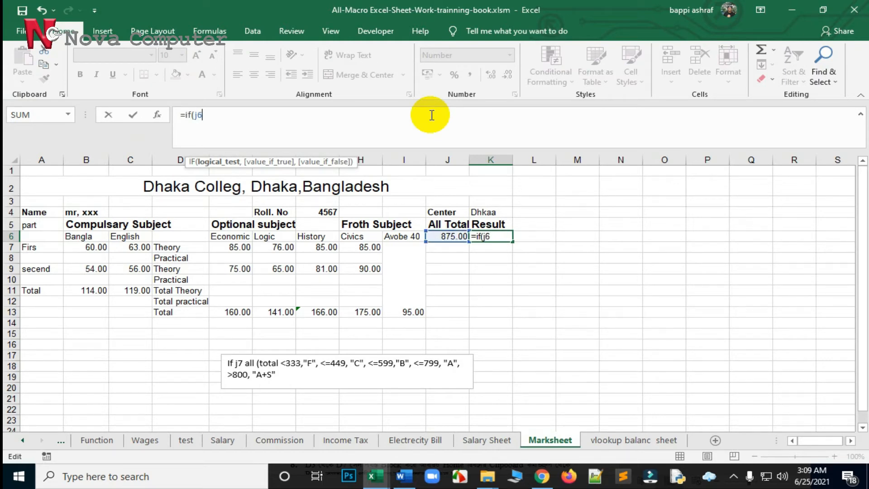
pyautogui.write('>333,')
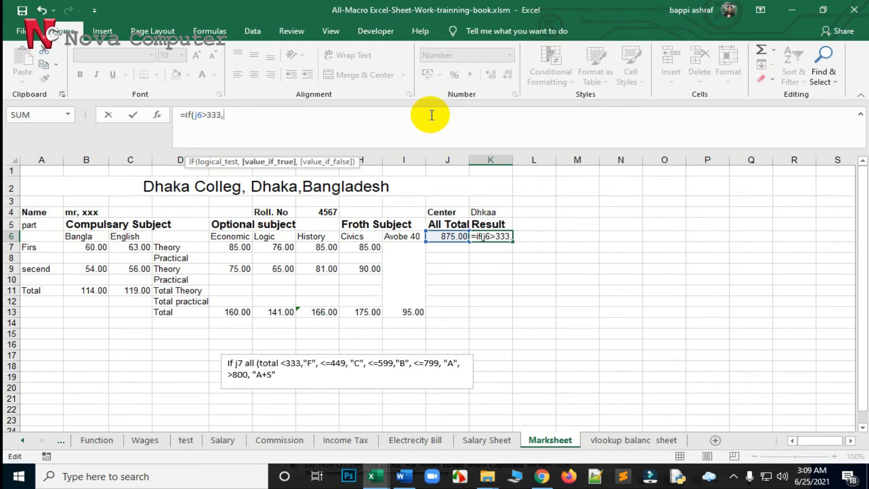
pyautogui.write('"F",')
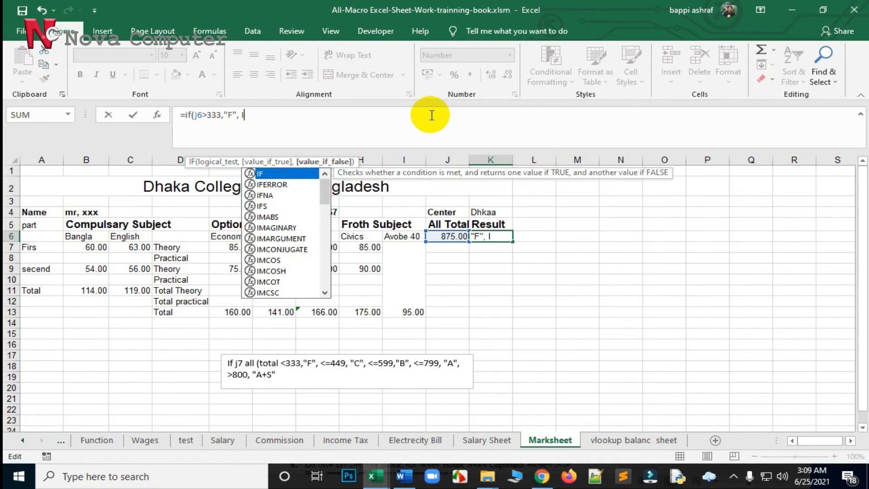
# Step: Add the nested condition IF(j6<=449, "C", to the Result formula in K6
pyautogui.write(' IF')
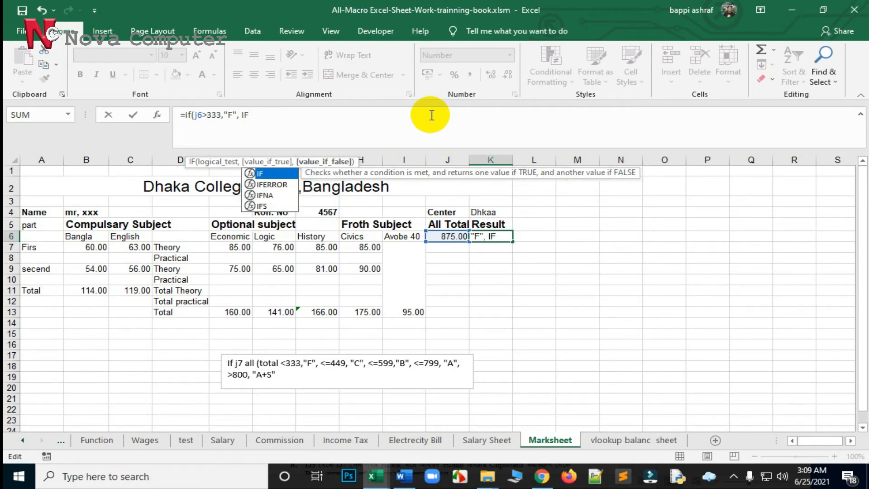
pyautogui.write('(')
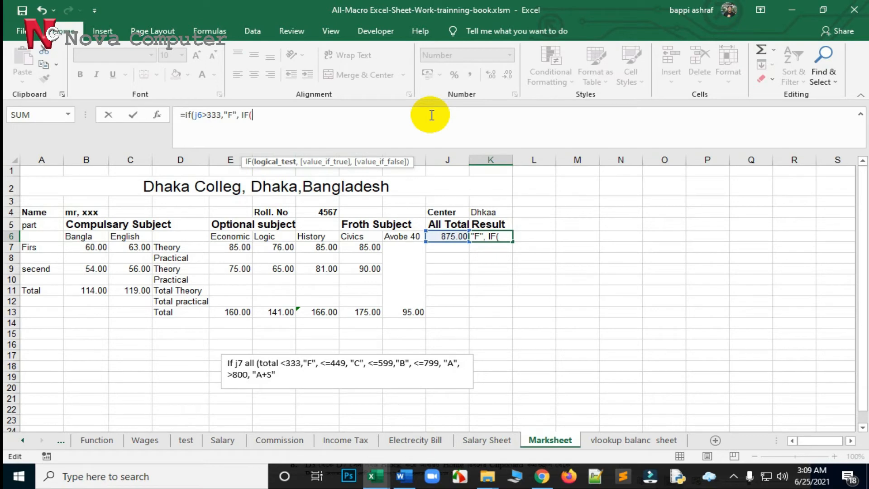
pyautogui.write('j6<=449')
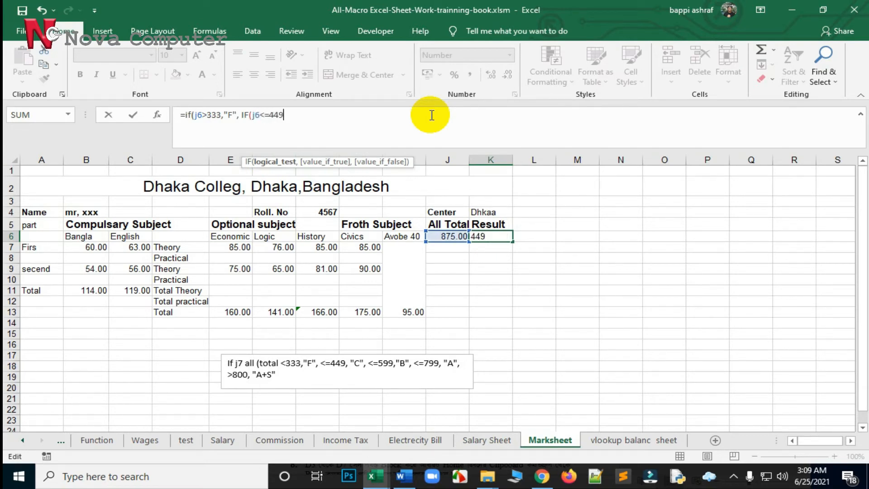
pyautogui.write(', ')
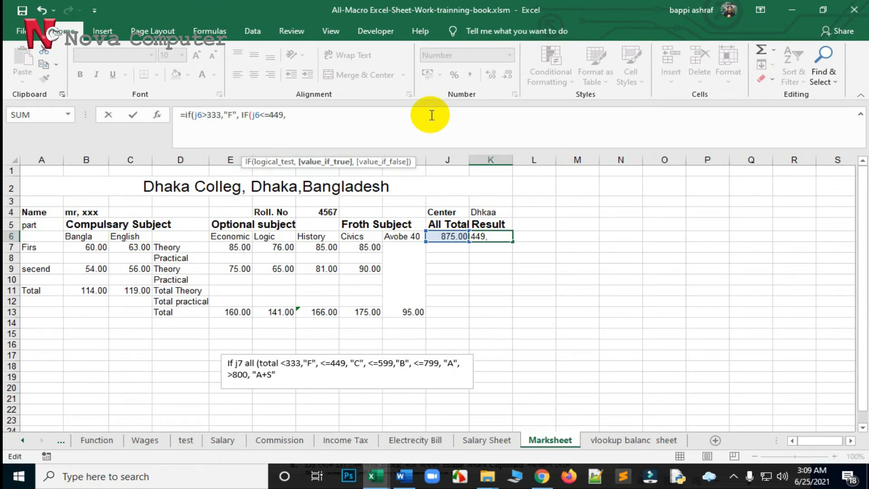
pyautogui.write('""C')
pyautogui.press('Right')
pyautogui.write(', ')
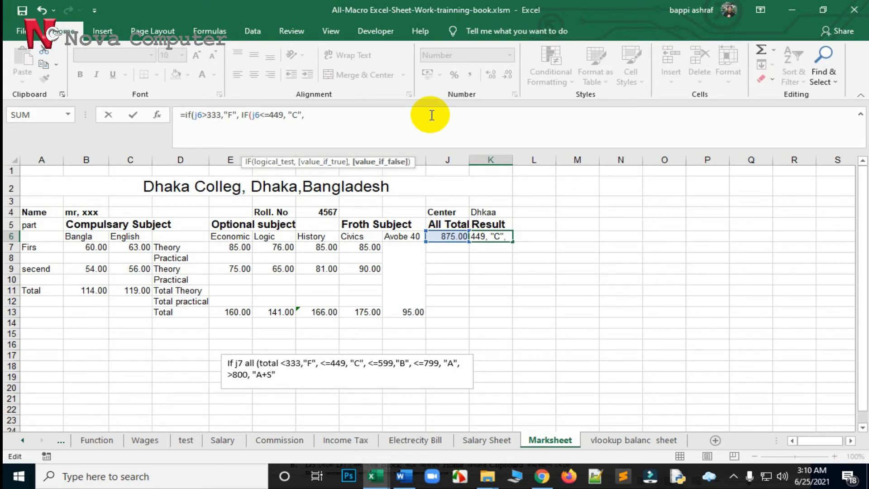
# Step: Add the nested condition IF(j6<=599, "B", to the Result formula in K6
pyautogui.write('I')
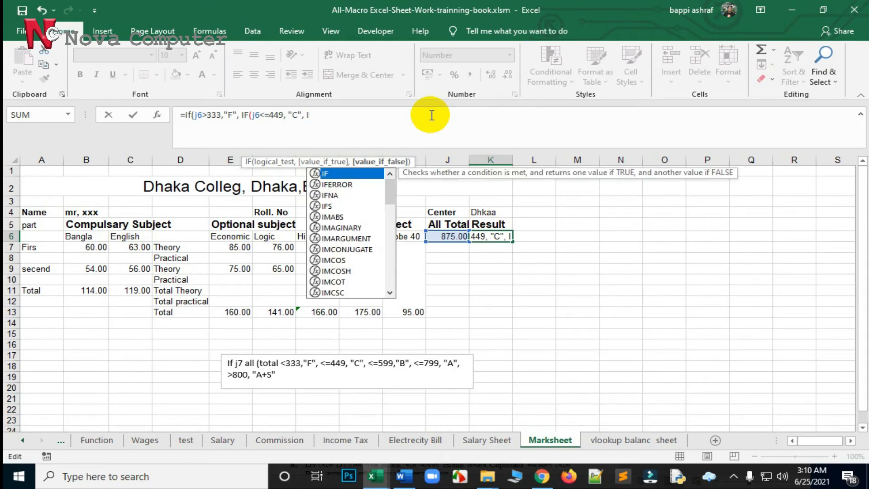
pyautogui.write('F')
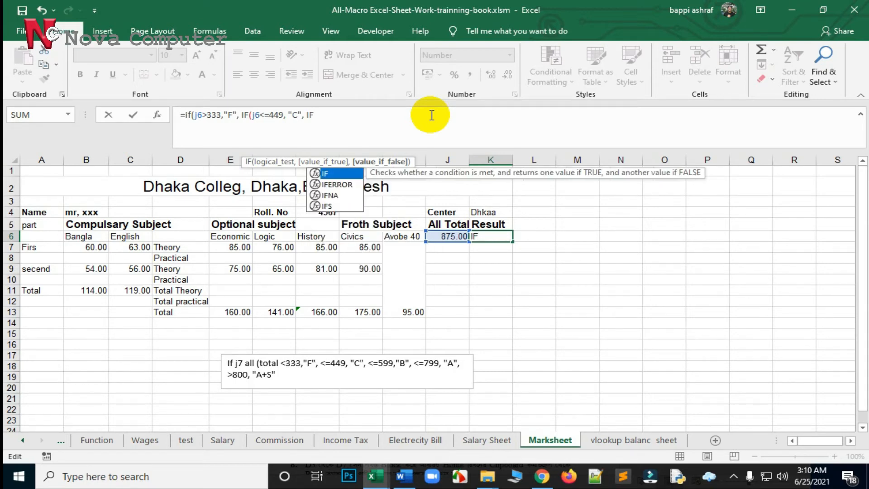
pyautogui.write('(')
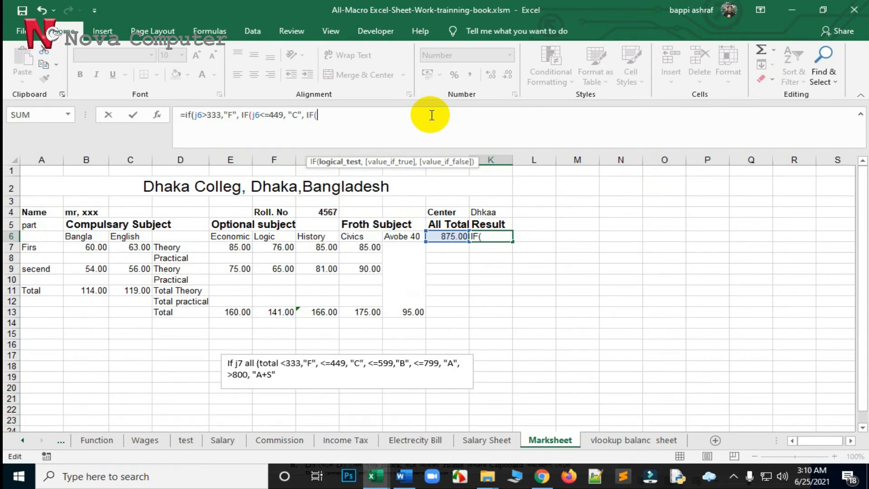
pyautogui.write('j6<=599')
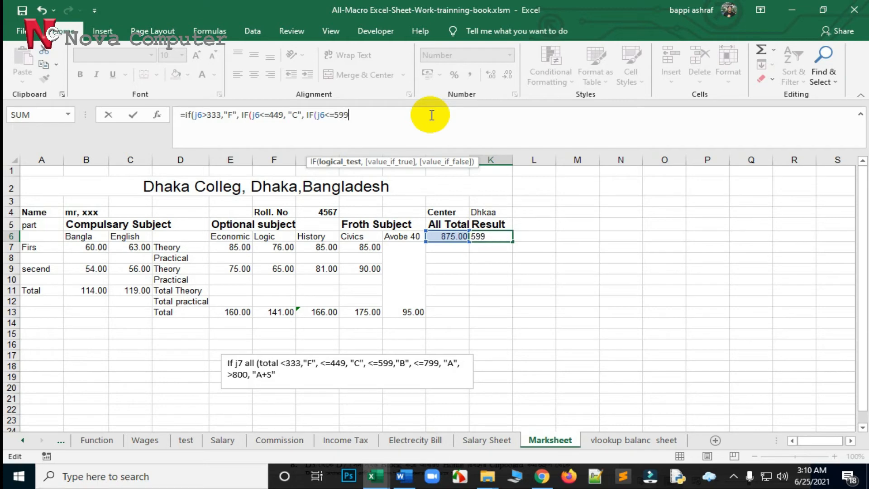
pyautogui.write(', ')
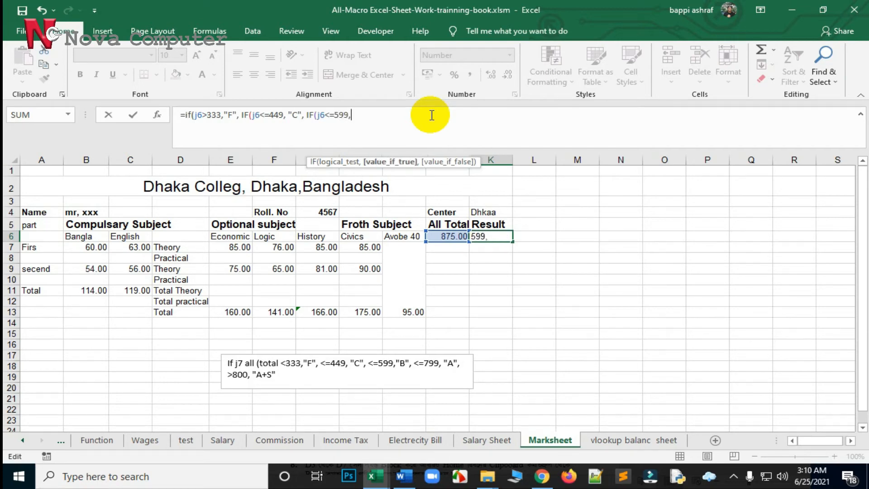
pyautogui.write('""B')
pyautogui.press('Right')
pyautogui.write(', ')
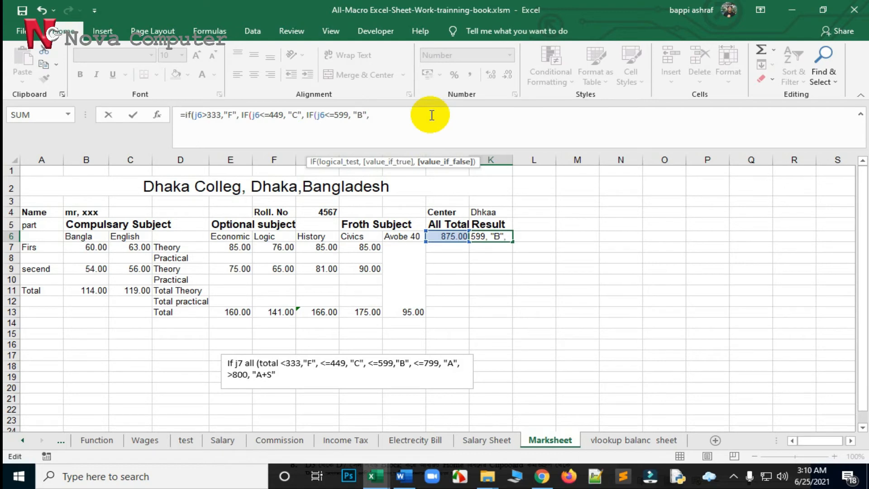
# Step: Add the nested condition IF(j6<=799,"A", to the Result formula in K6
pyautogui.write('IF')
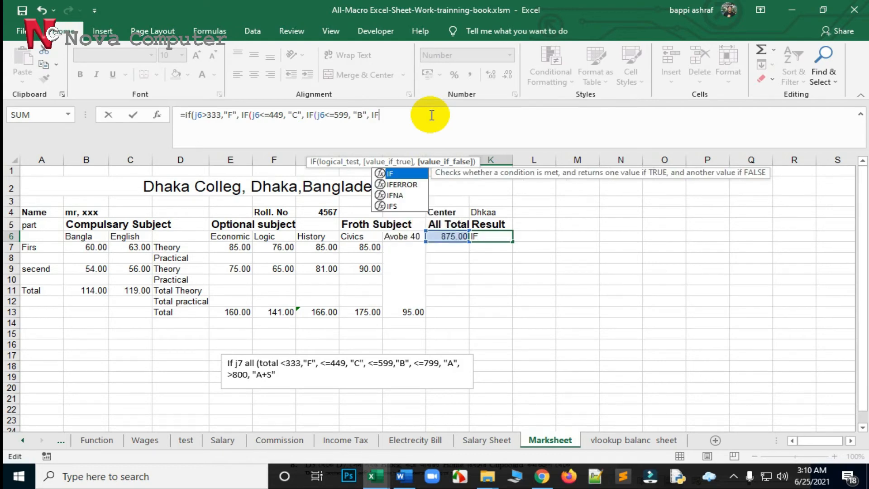
pyautogui.write('(')
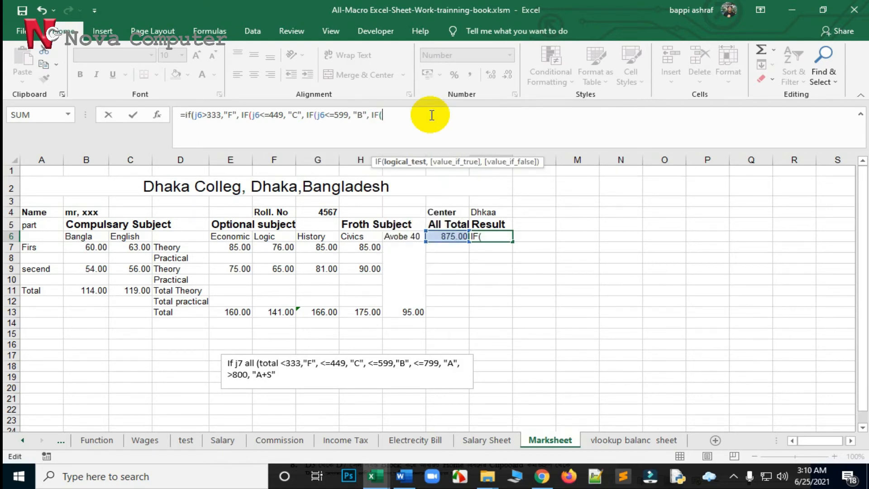
pyautogui.write('j6<=799')
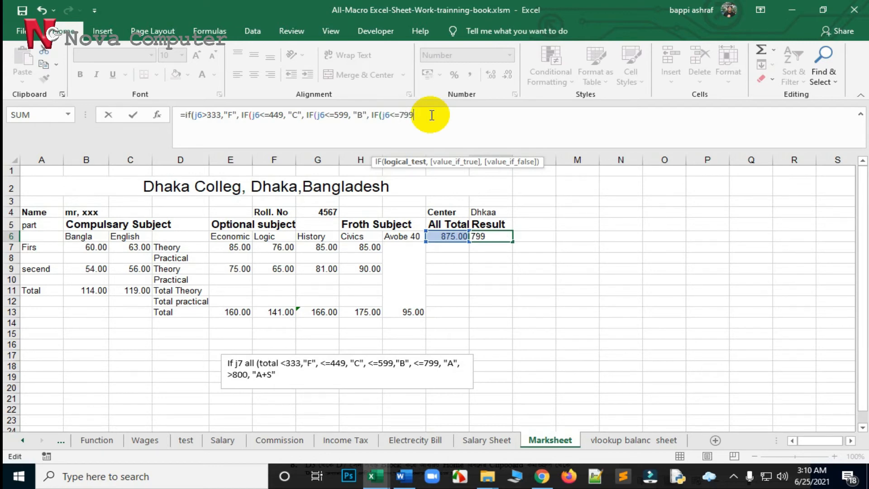
pyautogui.write(',')
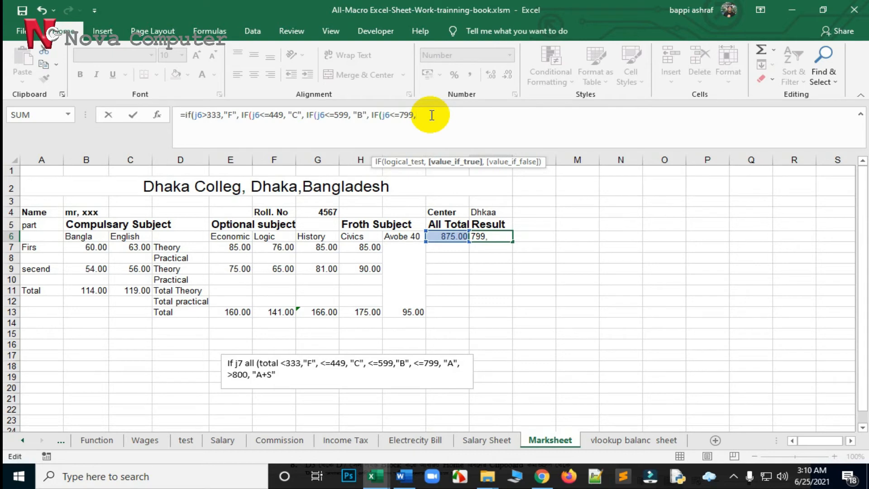
pyautogui.write('""')
pyautogui.press('Left')
pyautogui.write('A')
pyautogui.press('Right')
pyautogui.write(',')
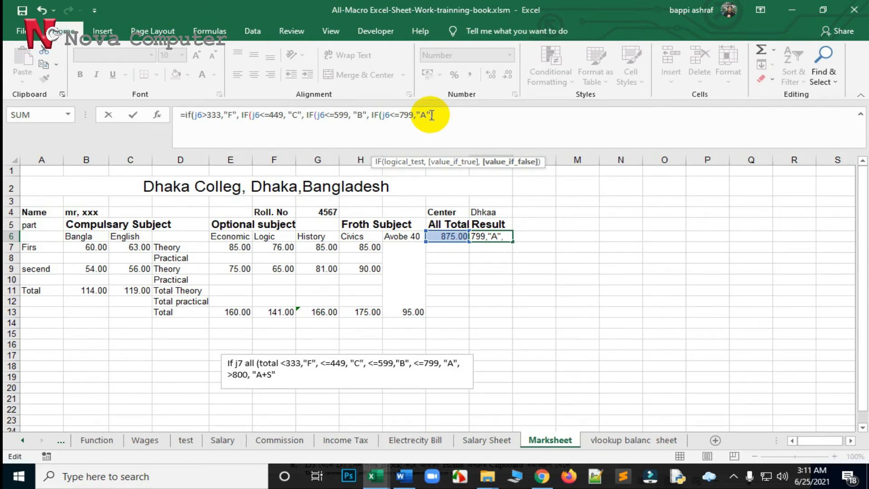
# Step: Add the last nested condition IF(j6>=8000) to the Result formula in K6, without a result value
pyautogui.write(' IF')
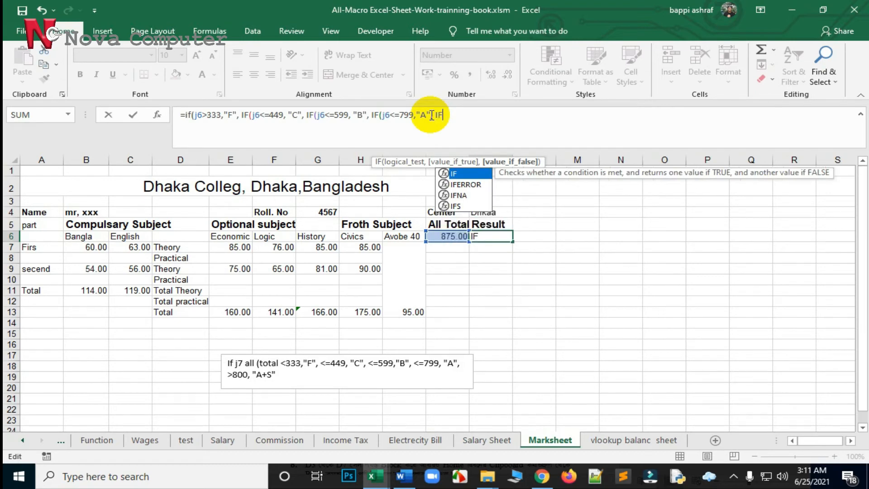
pyautogui.write('(')
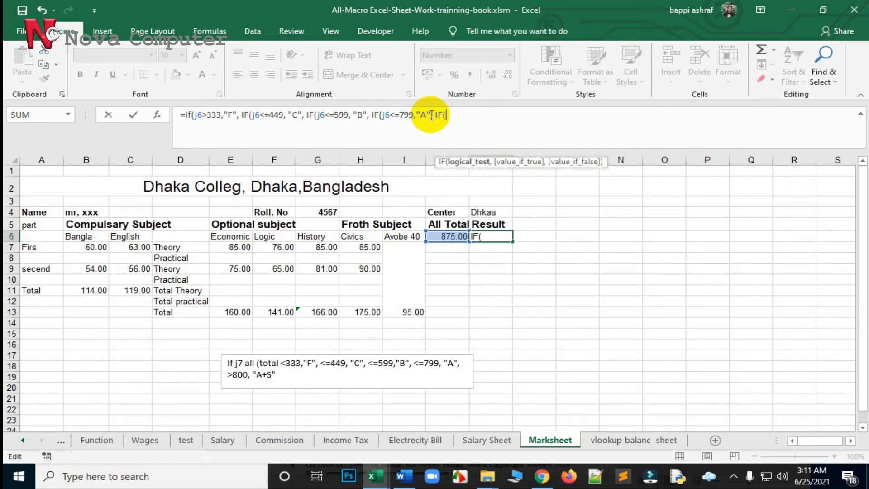
pyautogui.write('j6>80')
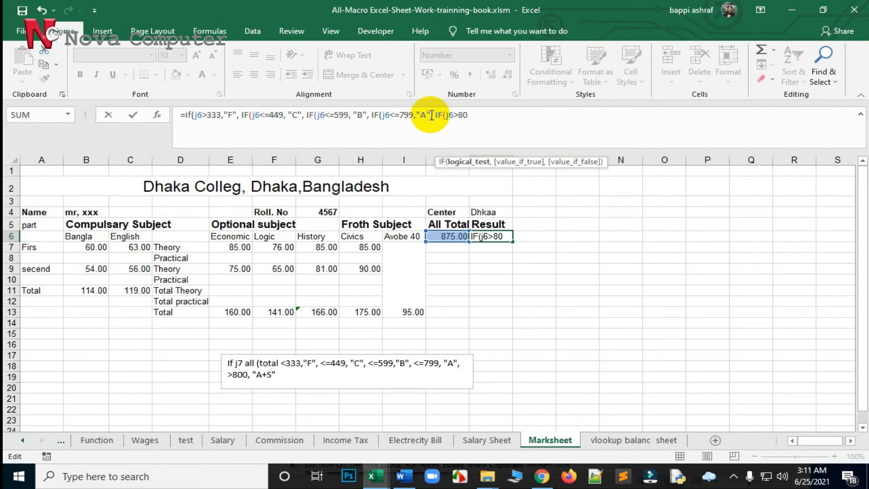
pyautogui.write('0')
pyautogui.press('BackSpace')
pyautogui.press('BackSpace')
pyautogui.press('BackSpace')
pyautogui.write('=8000)')
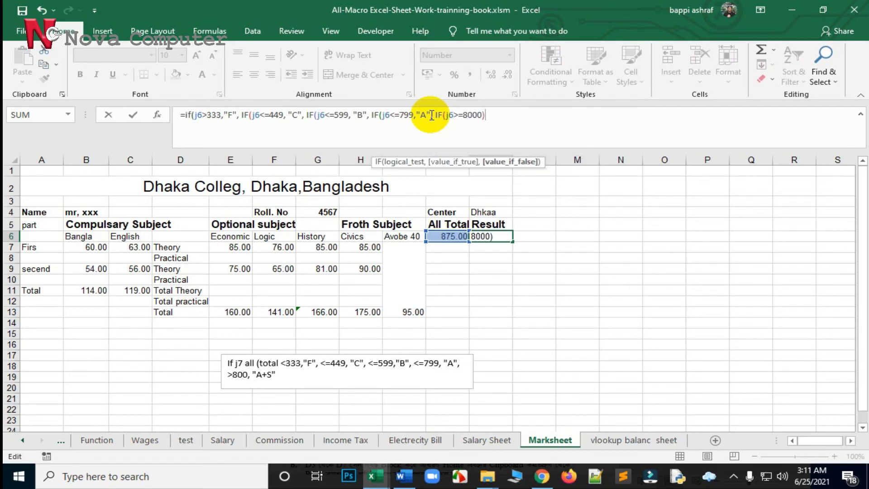
# Step: Close the remaining nested IF parentheses and try to enter the Result formula in K6
pyautogui.write(')')
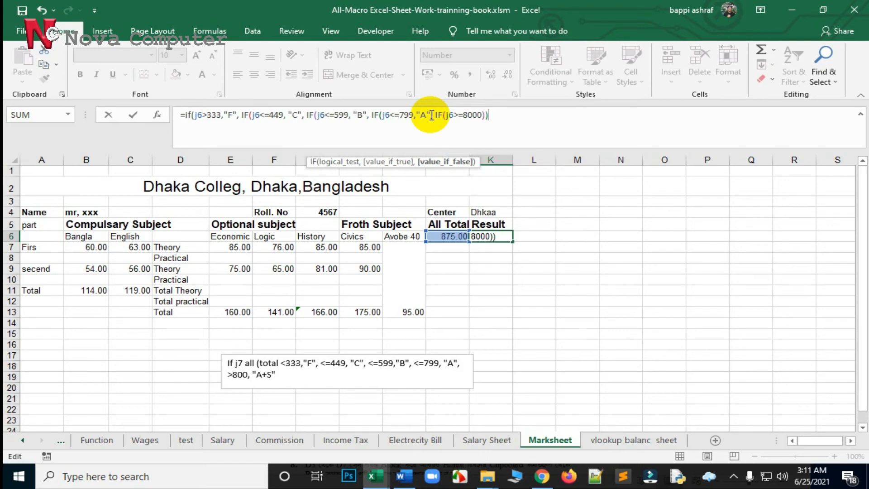
pyautogui.write(')')
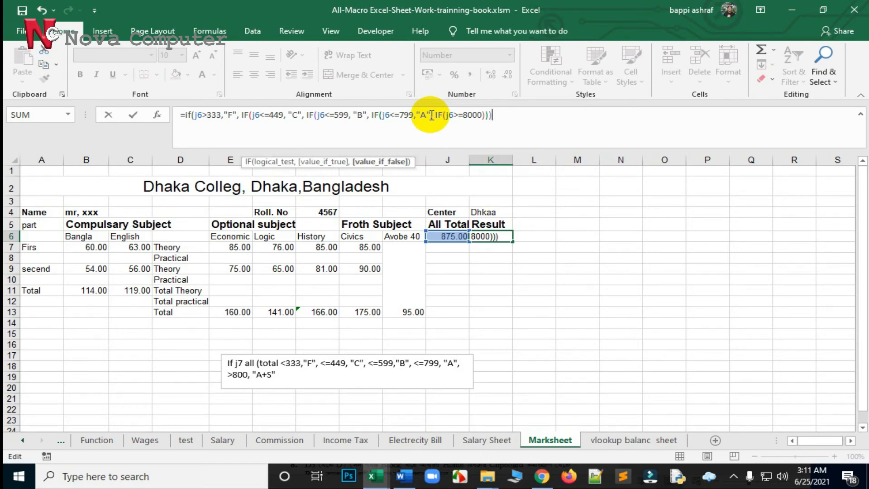
pyautogui.write(')')
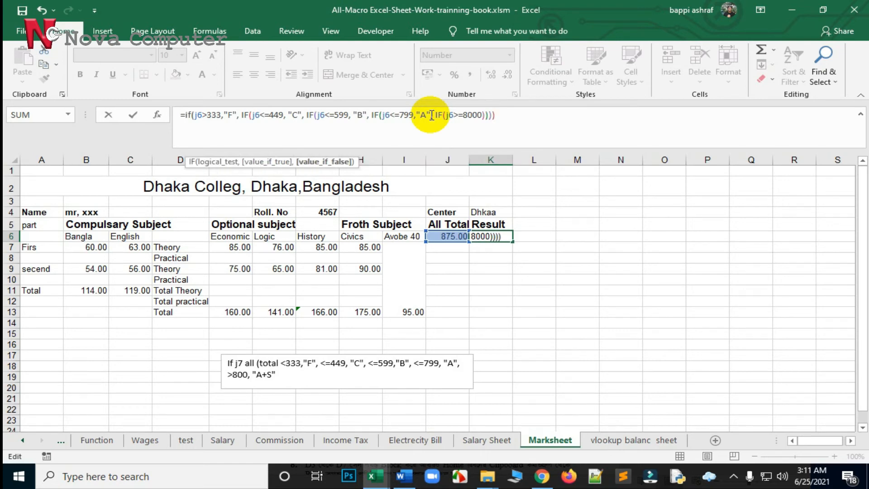
pyautogui.write(')')
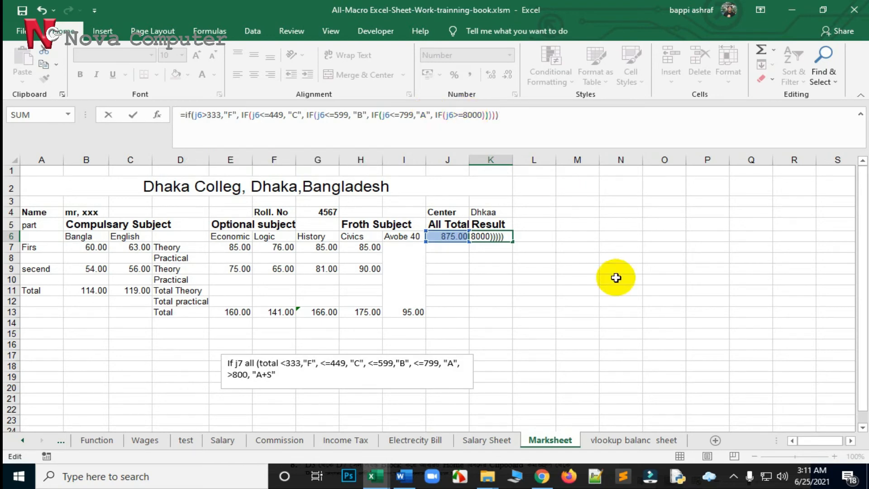
pyautogui.press('Return')
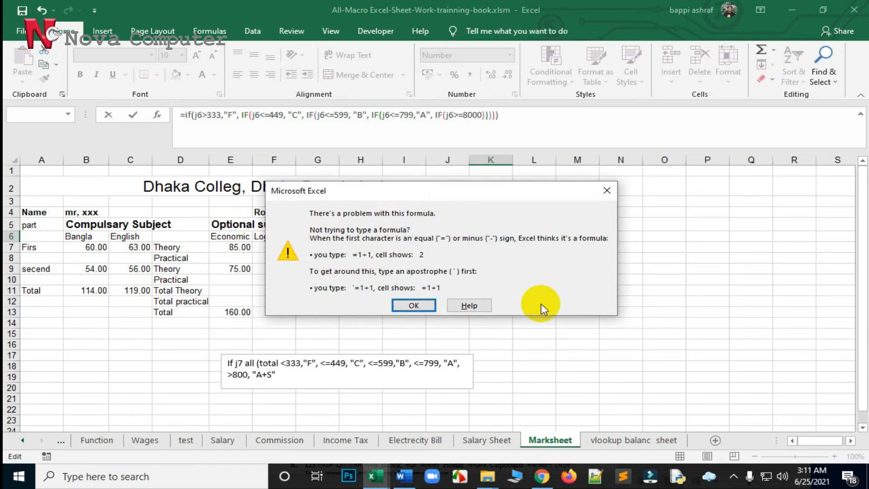
pyautogui.click(422, 303)
# Step: Insert "A+" as the true value of the j6>=8000 condition in K6 and enter the formula
pyautogui.click(234, 140)
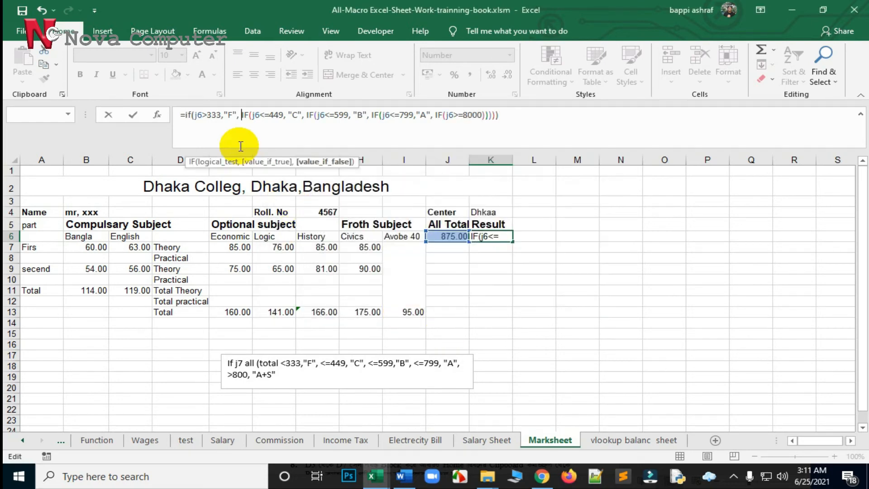
pyautogui.click(214, 116)
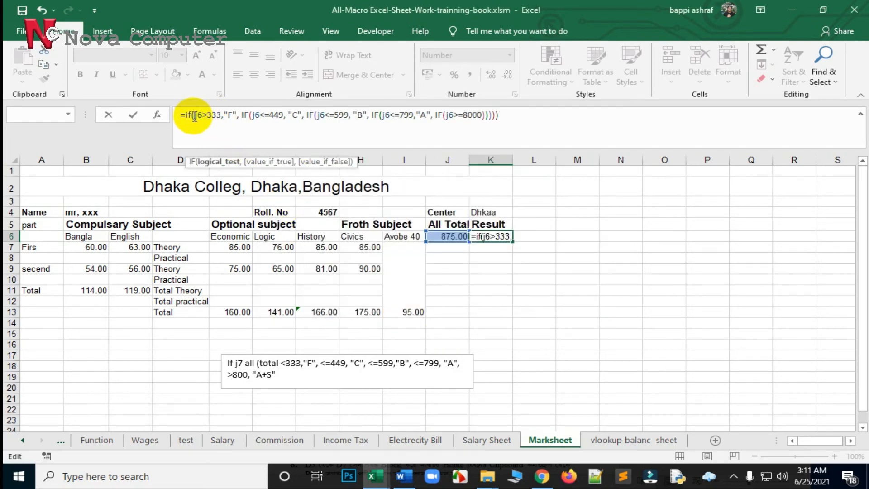
pyautogui.click(233, 115)
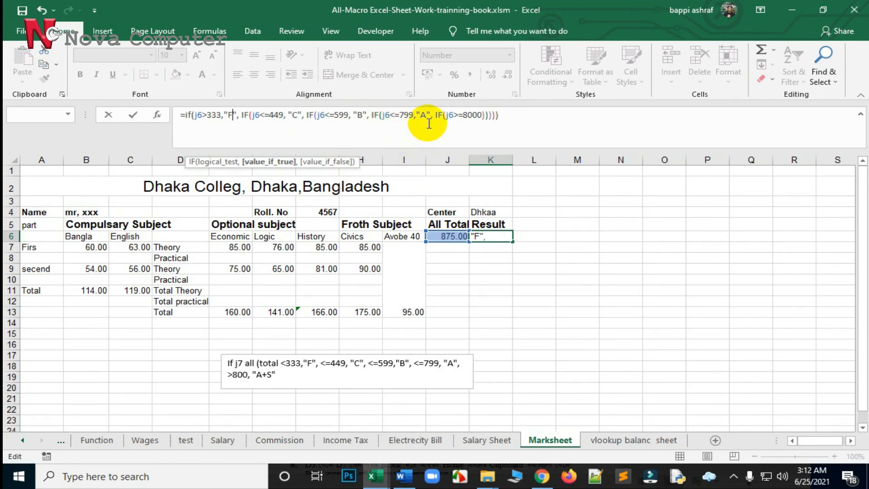
pyautogui.click(494, 114)
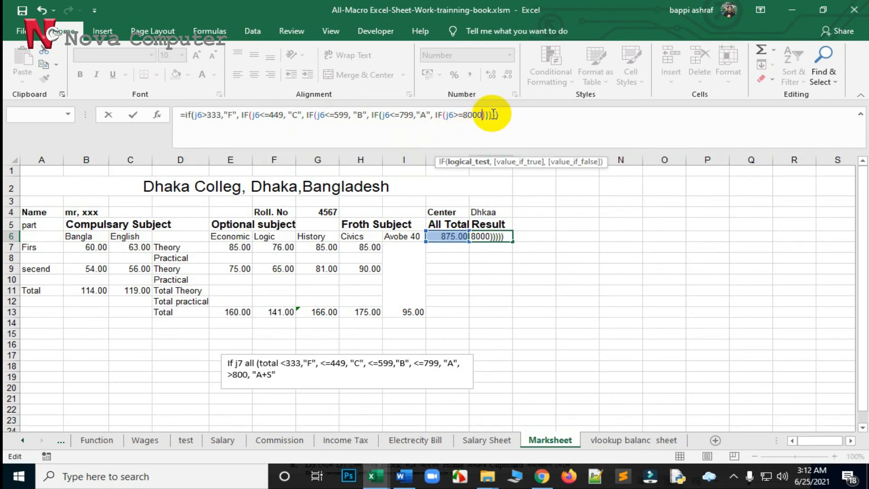
pyautogui.write(',')
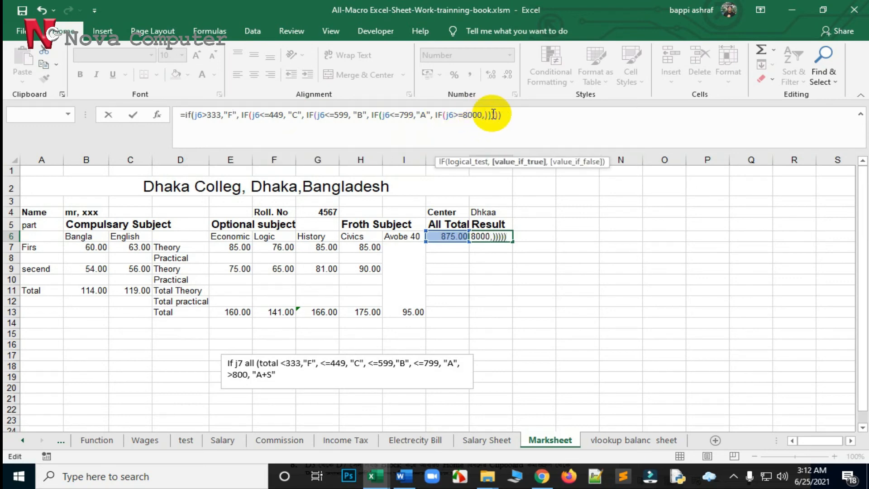
pyautogui.write('""')
pyautogui.press('Left')
pyautogui.write('A+')
pyautogui.press('Right')
pyautogui.press('Right')
pyautogui.press('Right')
pyautogui.press('Right')
pyautogui.press('Right')
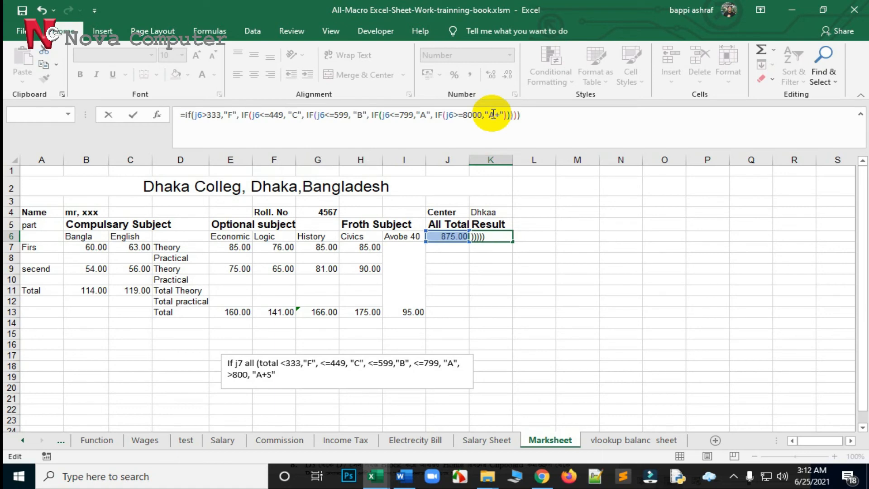
pyautogui.press('Return')
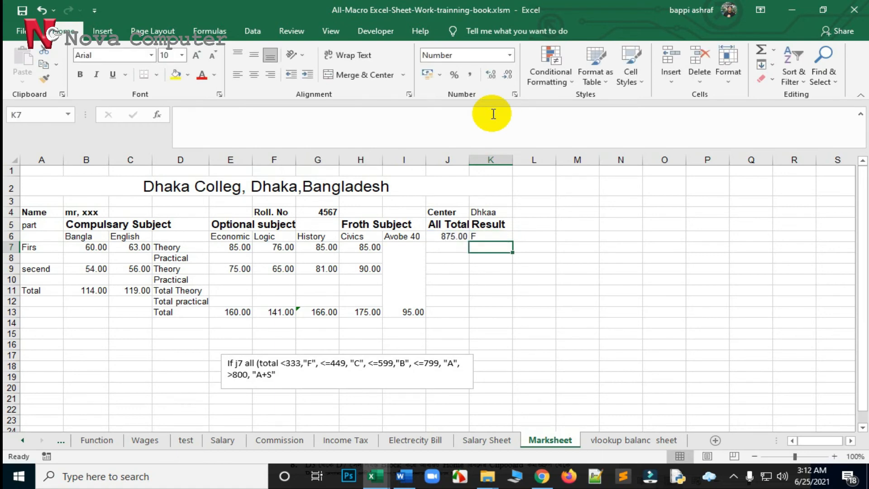
# Step: Change the first condition of the Result formula in K6 to J6<333
pyautogui.click(484, 235)
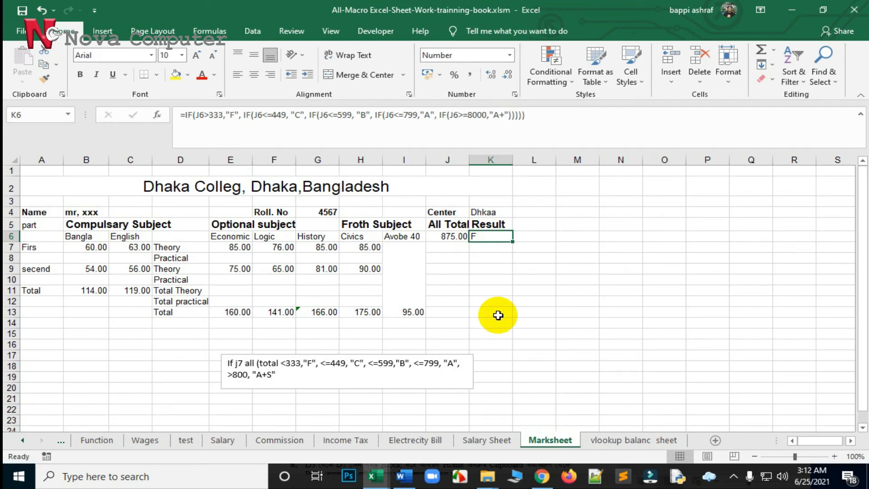
pyautogui.click(211, 115)
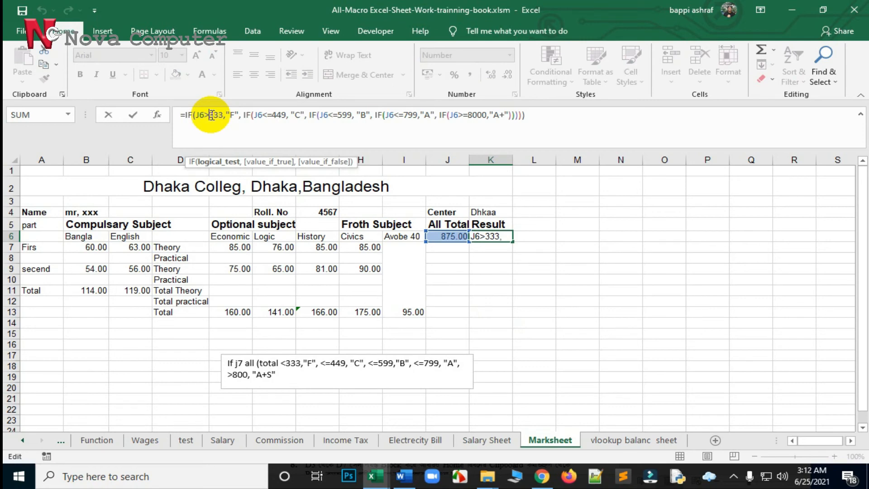
pyautogui.press('BackSpace')
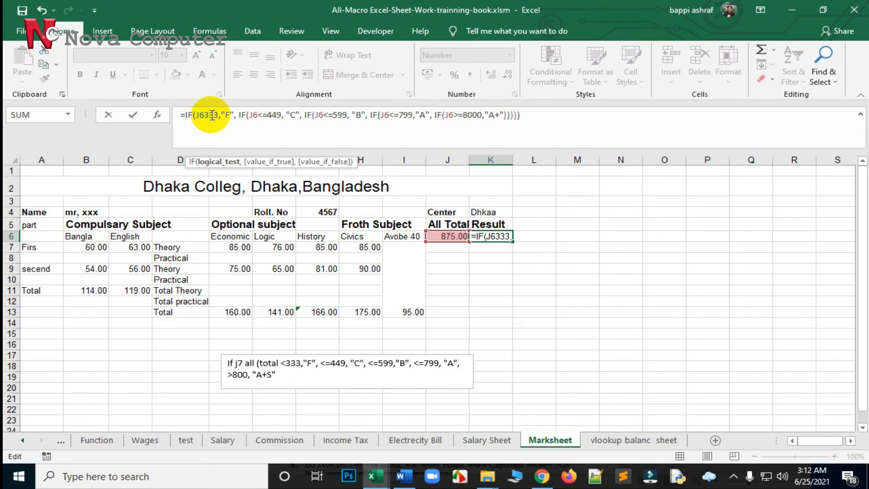
pyautogui.write('<')
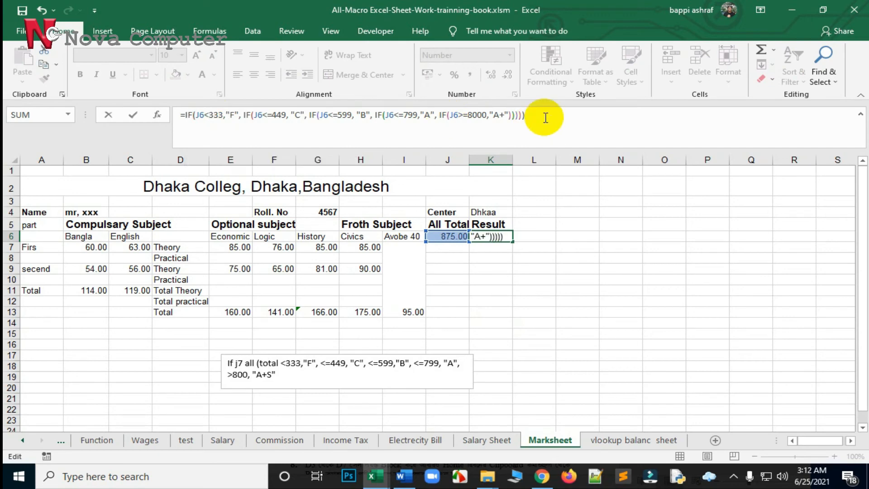
pyautogui.press('Return')
pyautogui.click(536, 300)
# Step: Check the Result and All Total formulas, and correct the "A+" condition in K6 to J6>=800
pyautogui.click(493, 236)
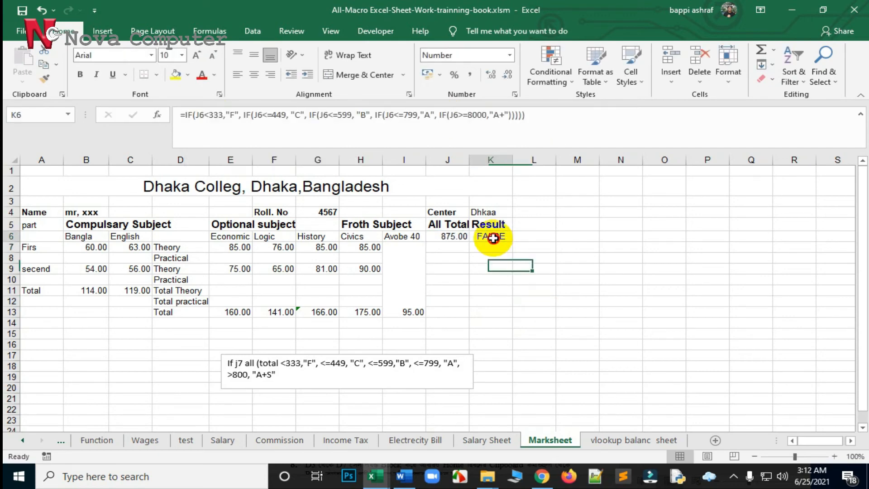
pyautogui.click(201, 132)
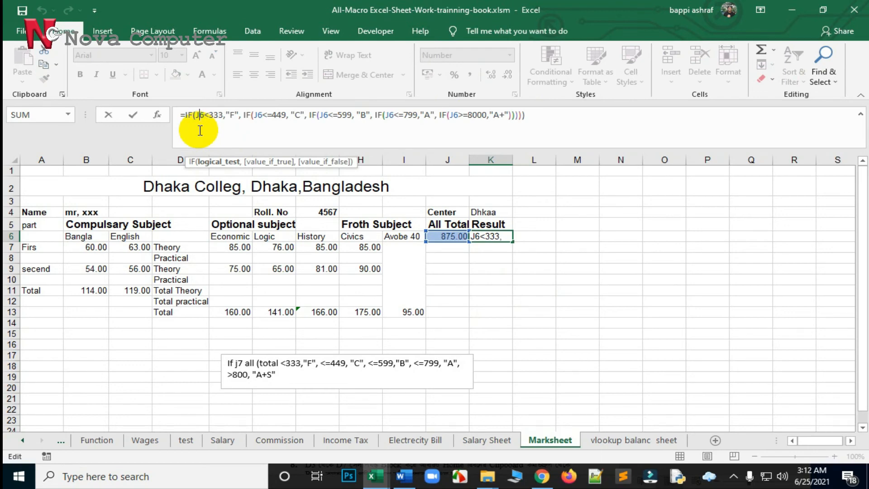
pyautogui.click(487, 269)
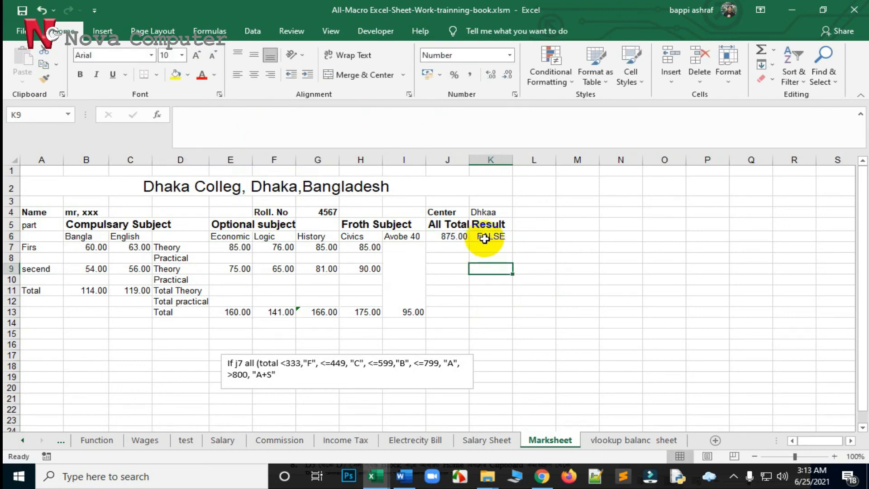
pyautogui.click(446, 237)
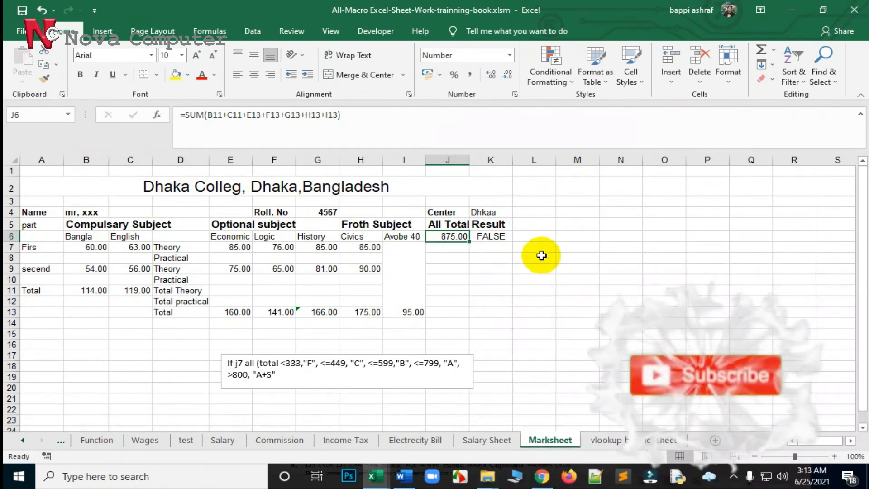
pyautogui.click(492, 237)
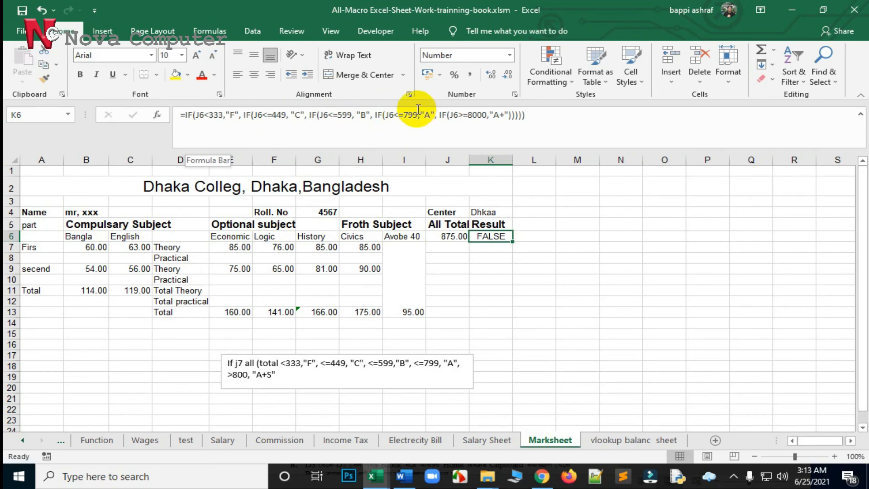
pyautogui.click(485, 113)
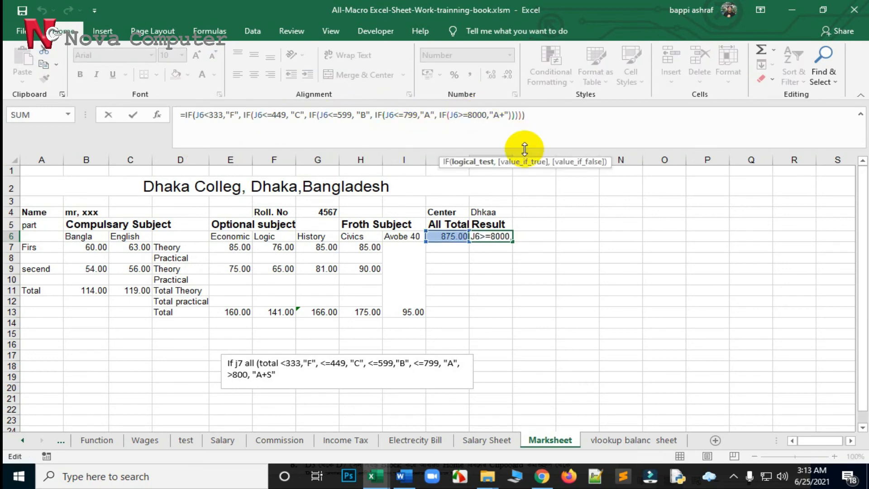
pyautogui.press('BackSpace')
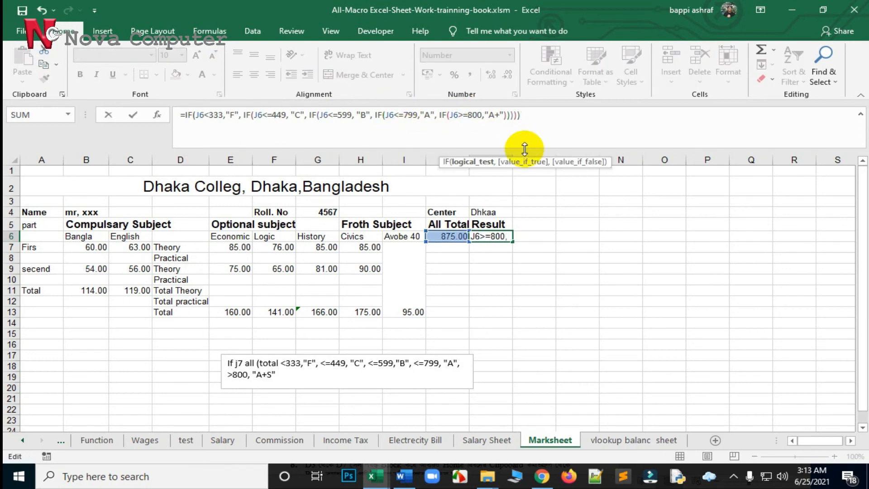
pyautogui.click(534, 115)
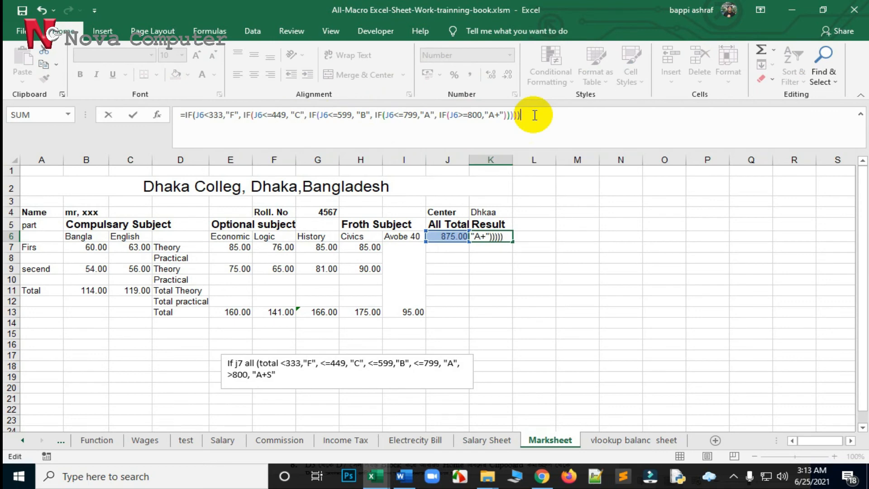
pyautogui.press('Return')
pyautogui.click(548, 323)
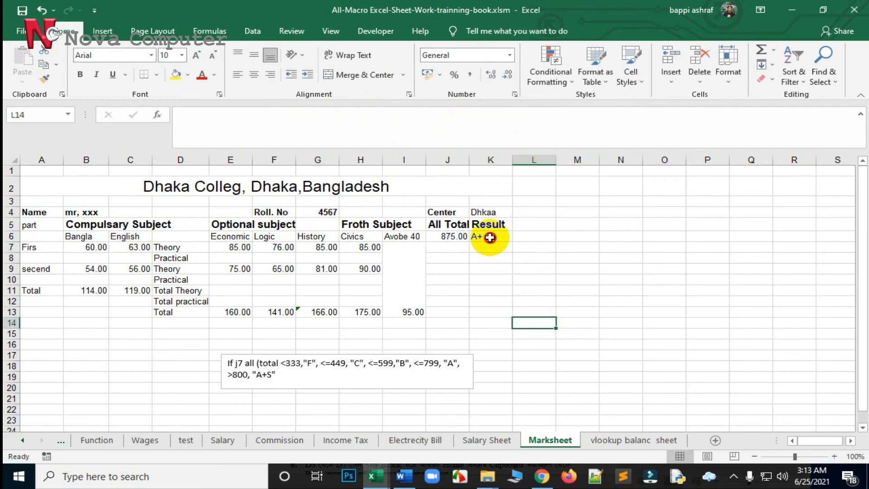
pyautogui.click(490, 238)
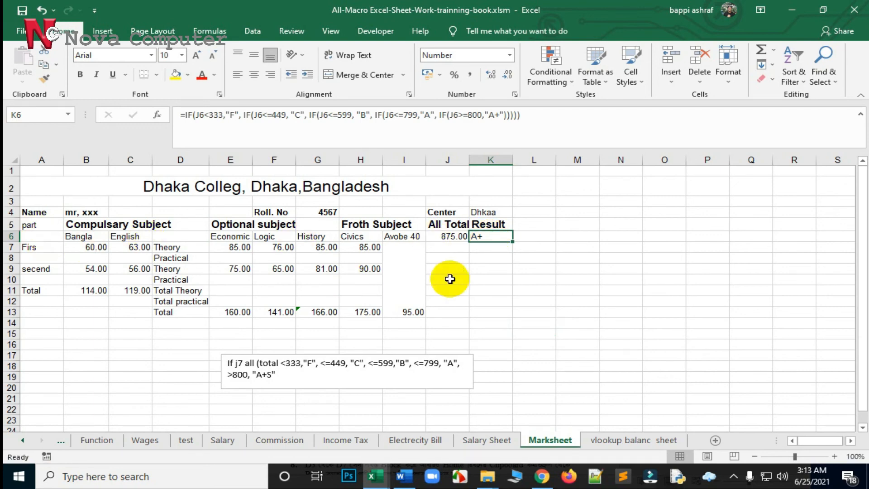
# Step: Merge the All Total cells J6:J13 into one cell
pyautogui.moveTo(449, 237); pyautogui.dragTo(448, 312)
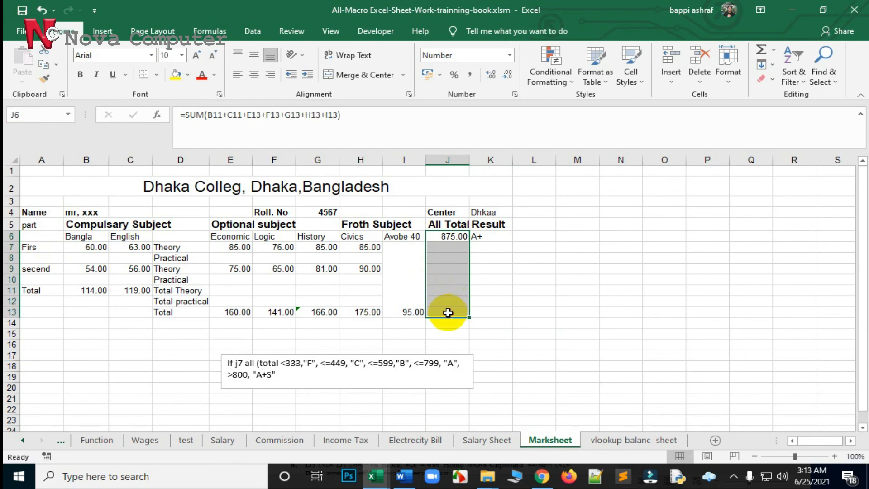
pyautogui.click(514, 94)
pyautogui.click(454, 87)
pyautogui.click(426, 222)
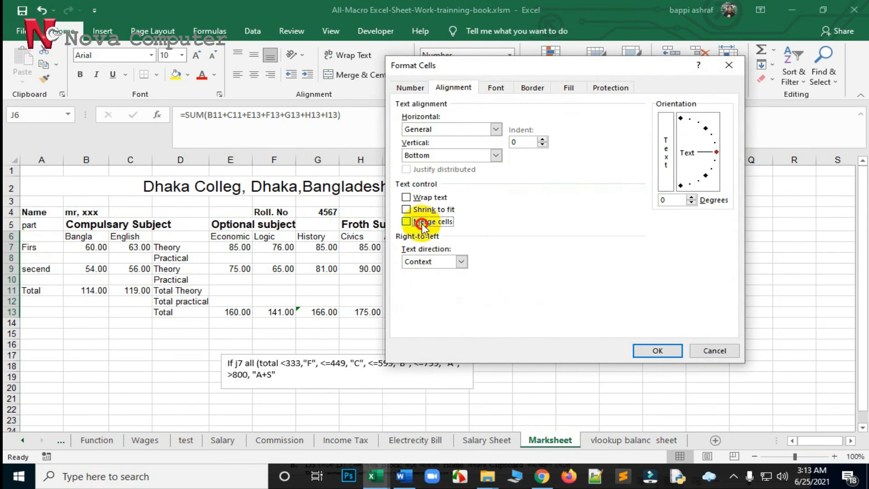
pyautogui.click(659, 350)
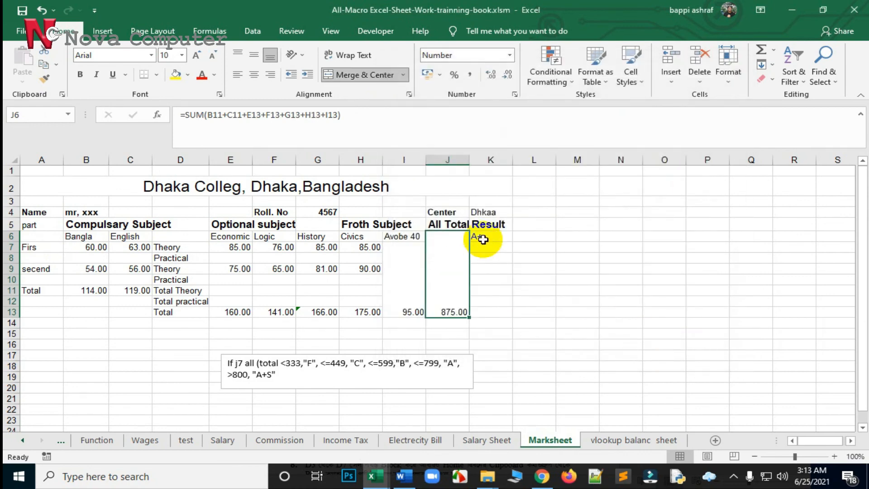
# Step: Merge the Result cells K6:K13 into one cell
pyautogui.moveTo(480, 237); pyautogui.dragTo(495, 313)
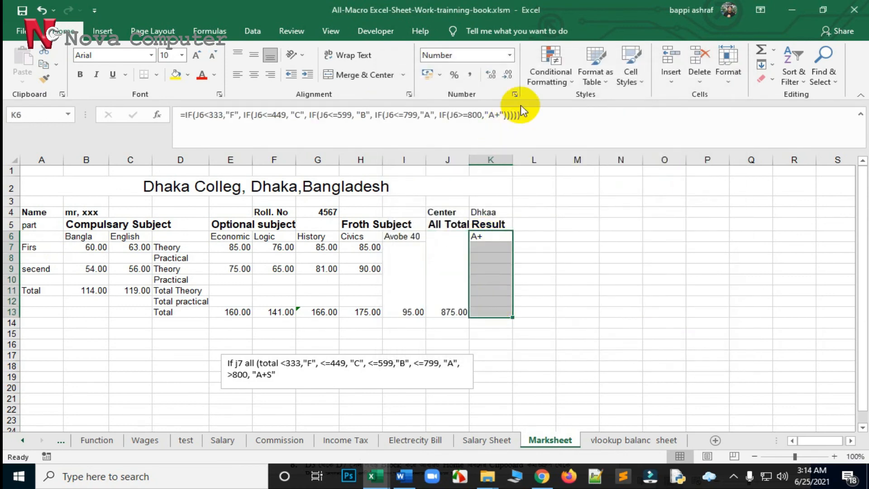
pyautogui.click(516, 94)
pyautogui.click(451, 88)
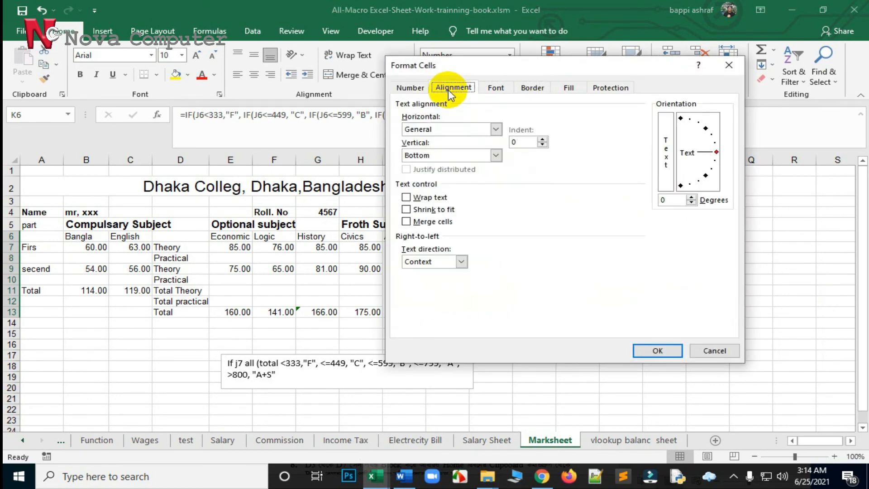
pyautogui.click(406, 221)
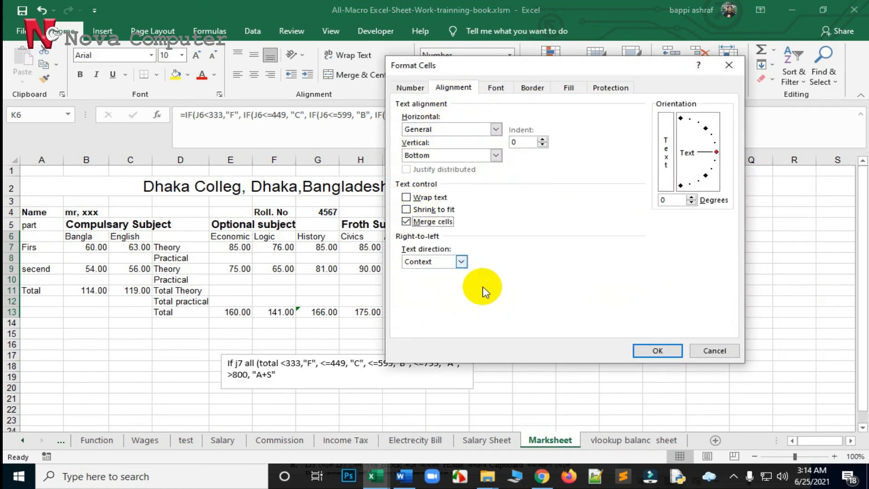
pyautogui.click(660, 351)
pyautogui.click(592, 407)
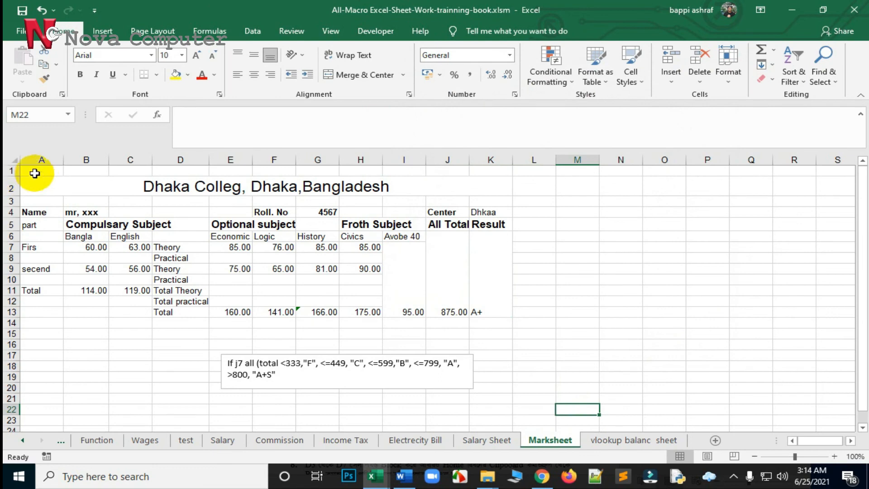
# Step: Apply outline and inside borders to the whole marksheet range A1:K15
pyautogui.moveTo(34, 172); pyautogui.dragTo(486, 329)
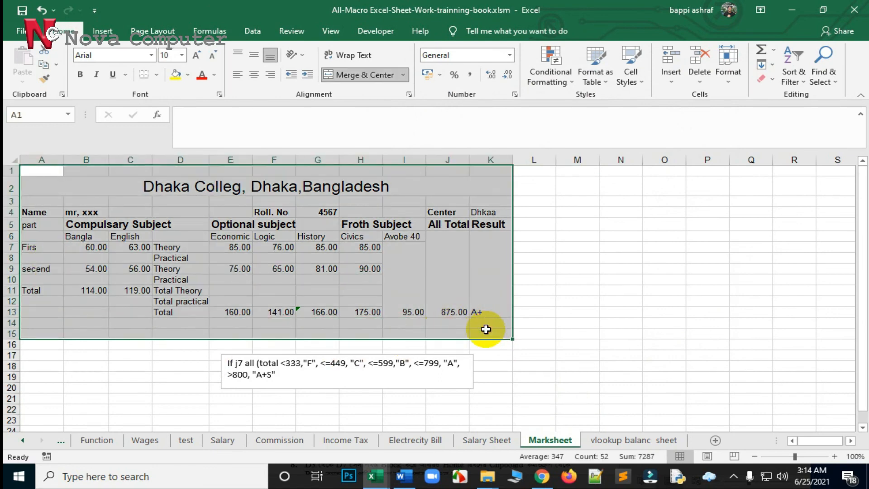
pyautogui.click(514, 94)
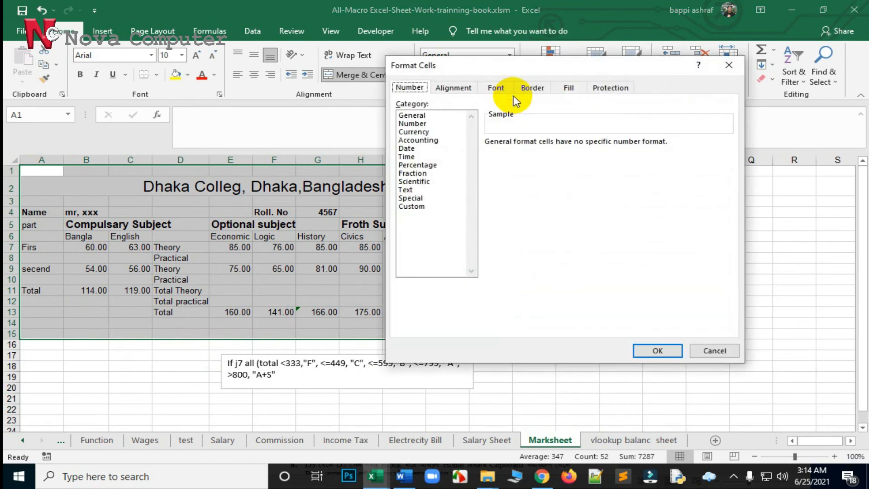
pyautogui.click(532, 88)
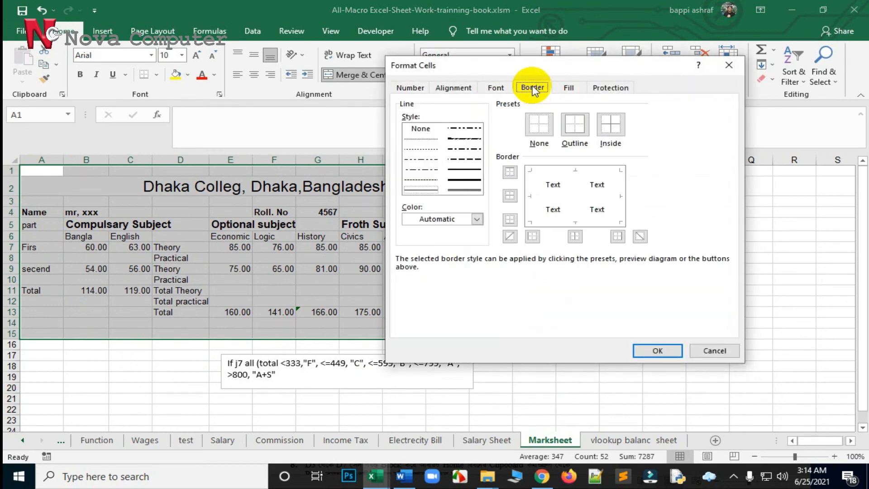
pyautogui.click(581, 137)
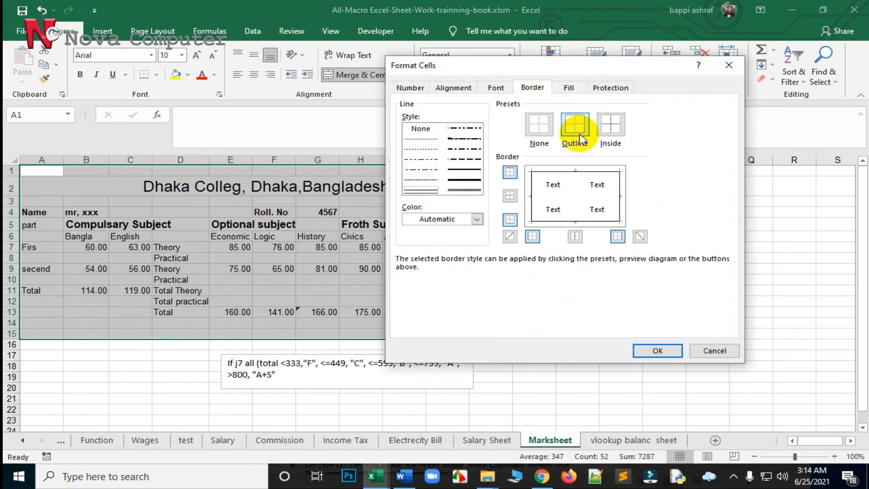
pyautogui.click(605, 132)
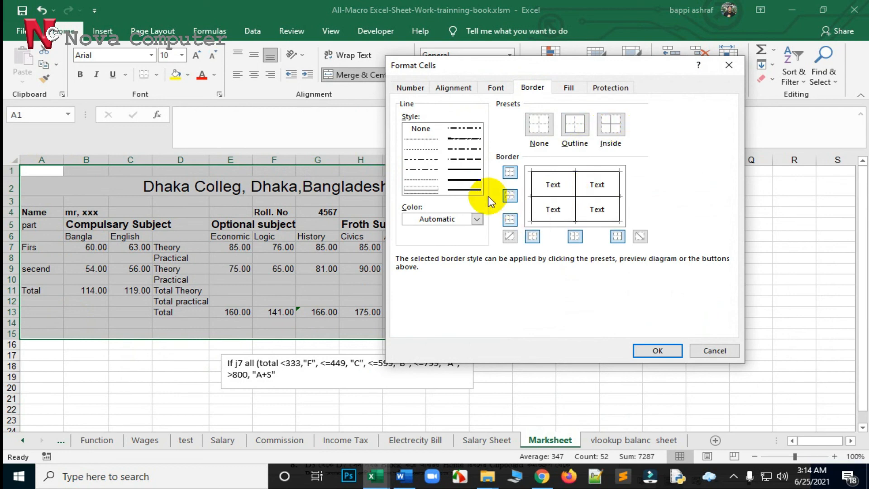
pyautogui.click(464, 190)
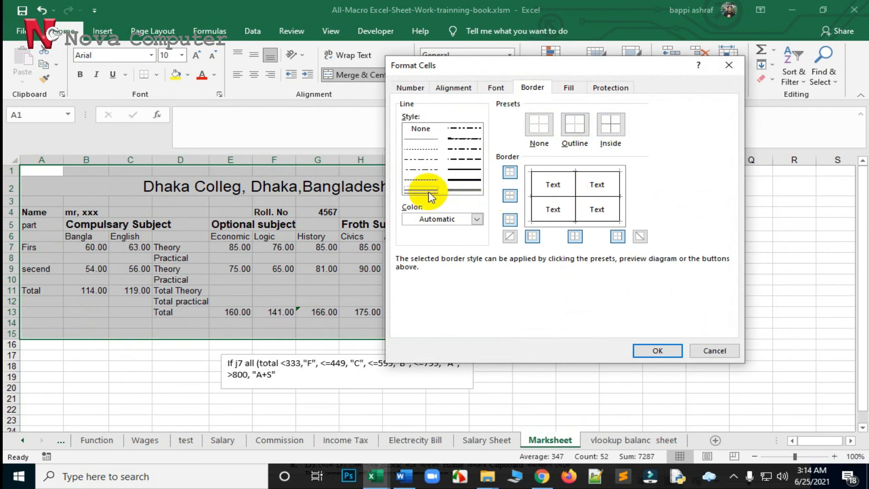
pyautogui.click(463, 181)
pyautogui.click(642, 349)
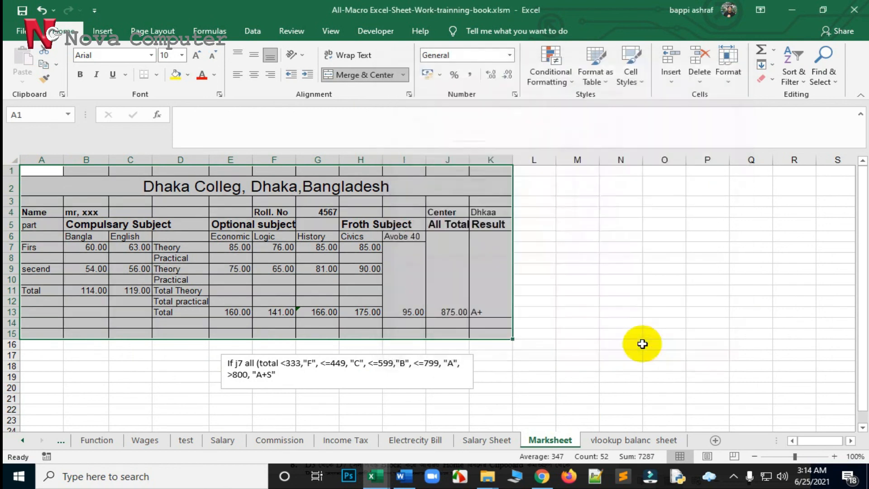
pyautogui.click(620, 302)
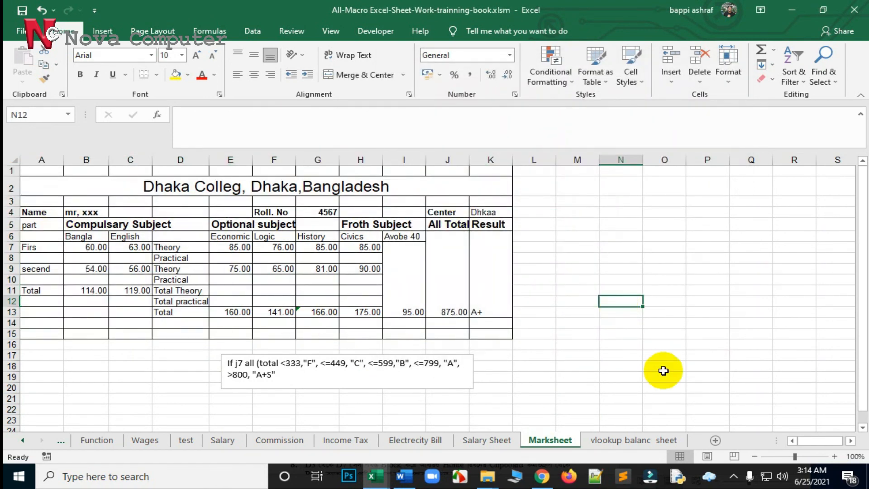